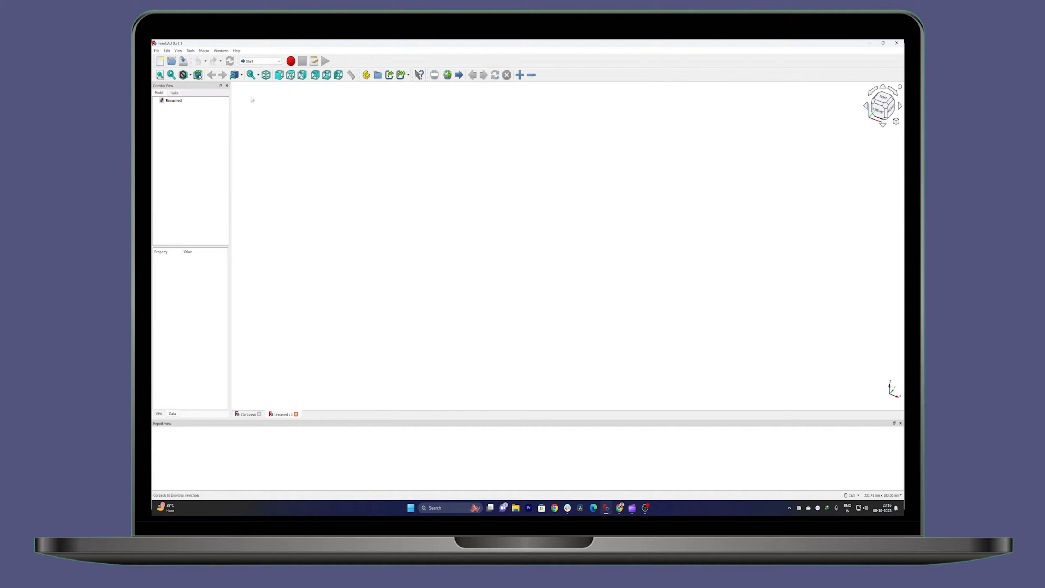
- Open the Start page options in the program preferences
click(167, 50)
click(187, 198)
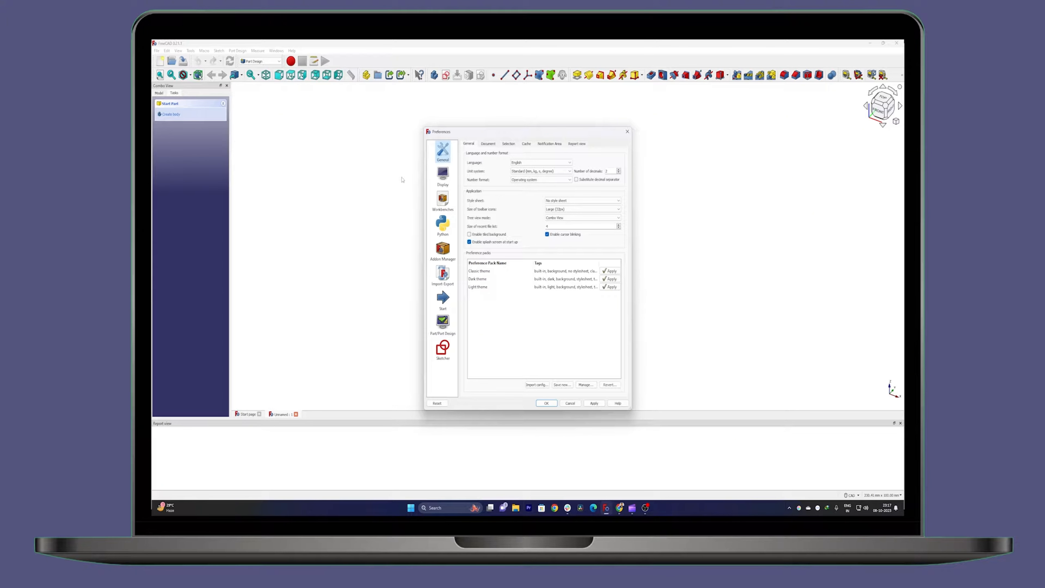
click(444, 299)
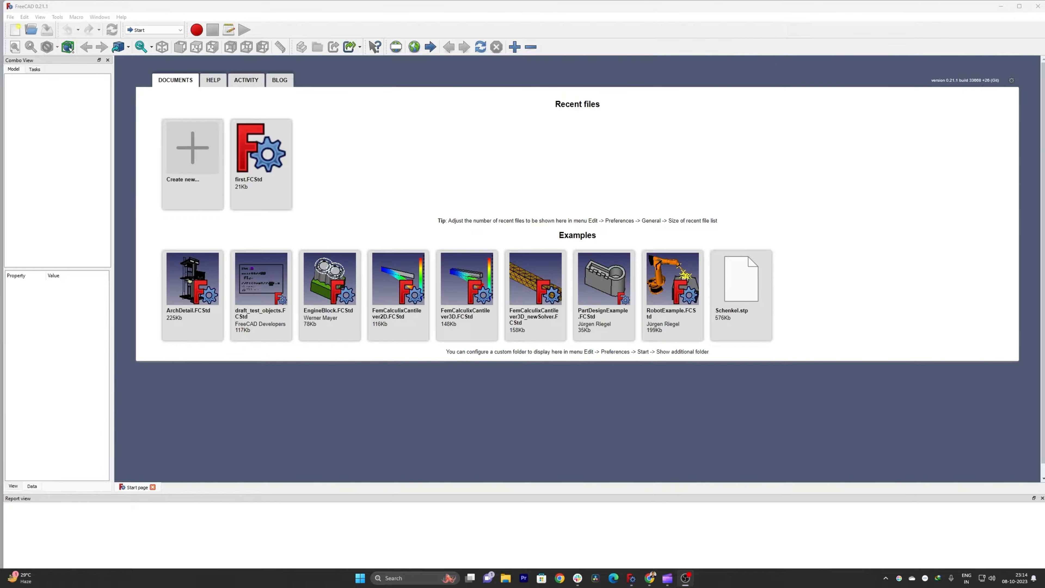
- Switch to the Part Design workbench and create a new document
double_click(162, 4)
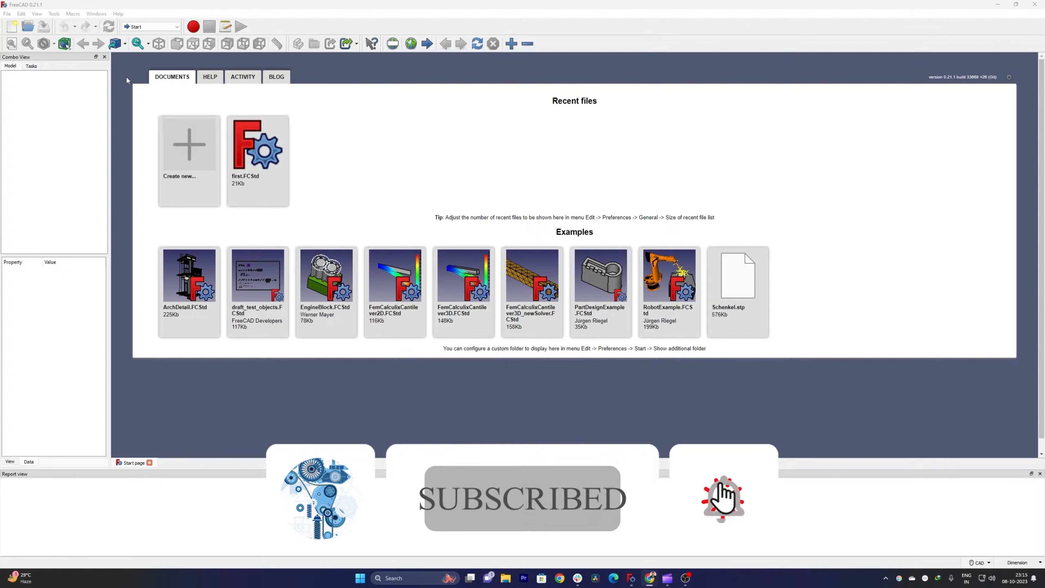
click(166, 26)
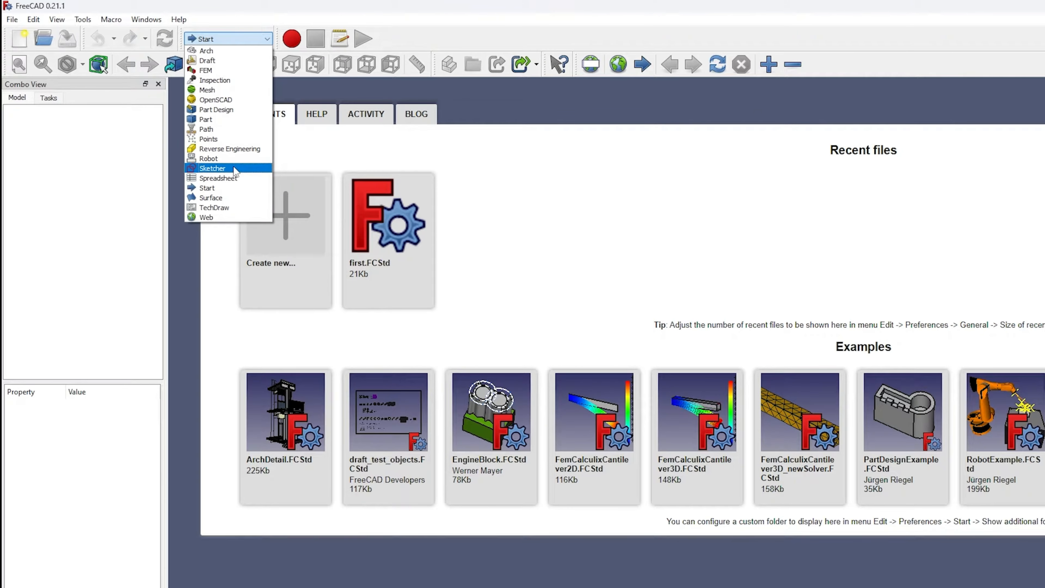
click(238, 109)
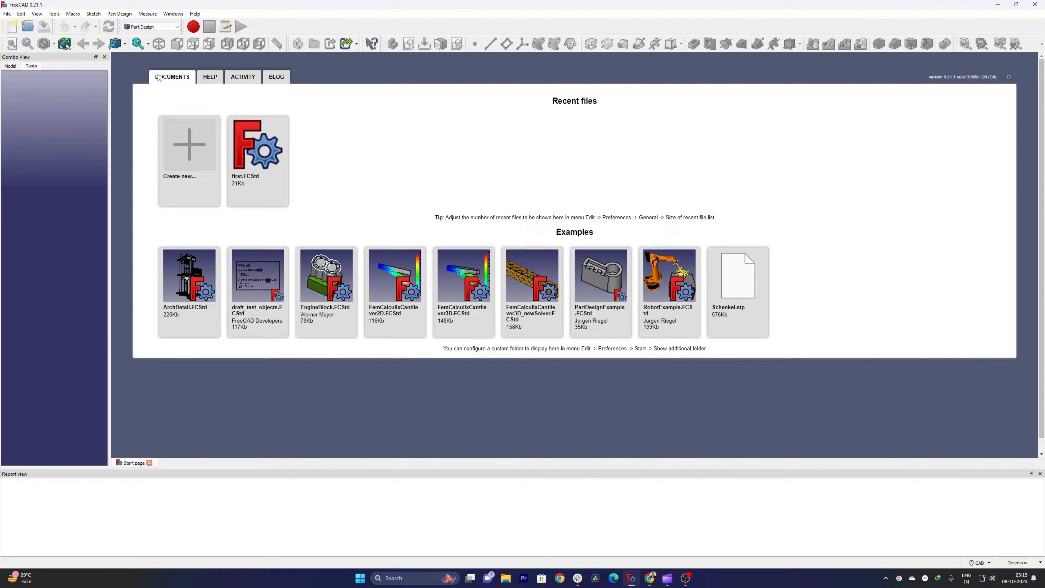
click(193, 132)
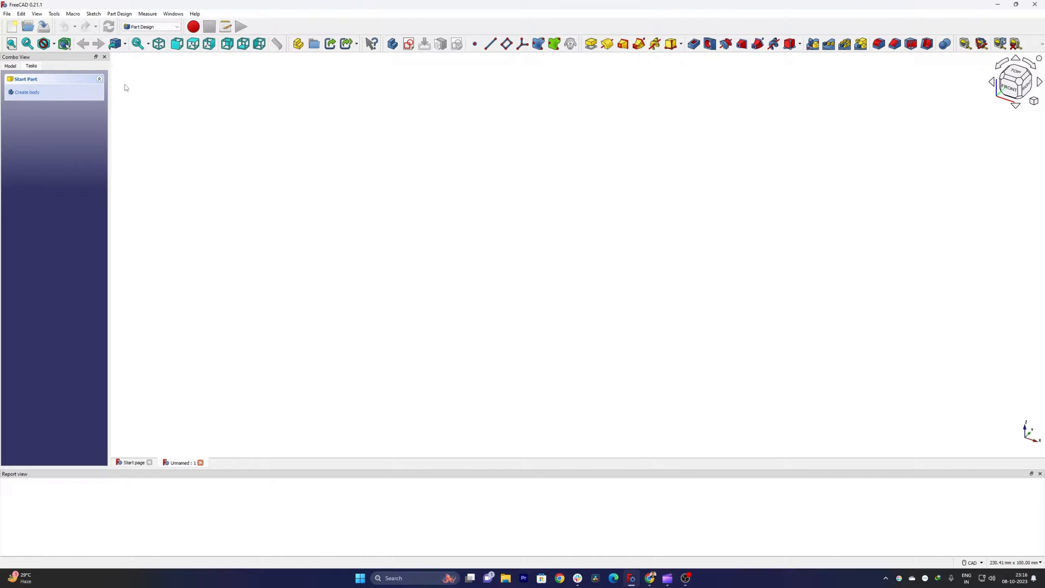
- In the Start preferences, set the workbench switched to after loading to Start and apply the change
click(23, 14)
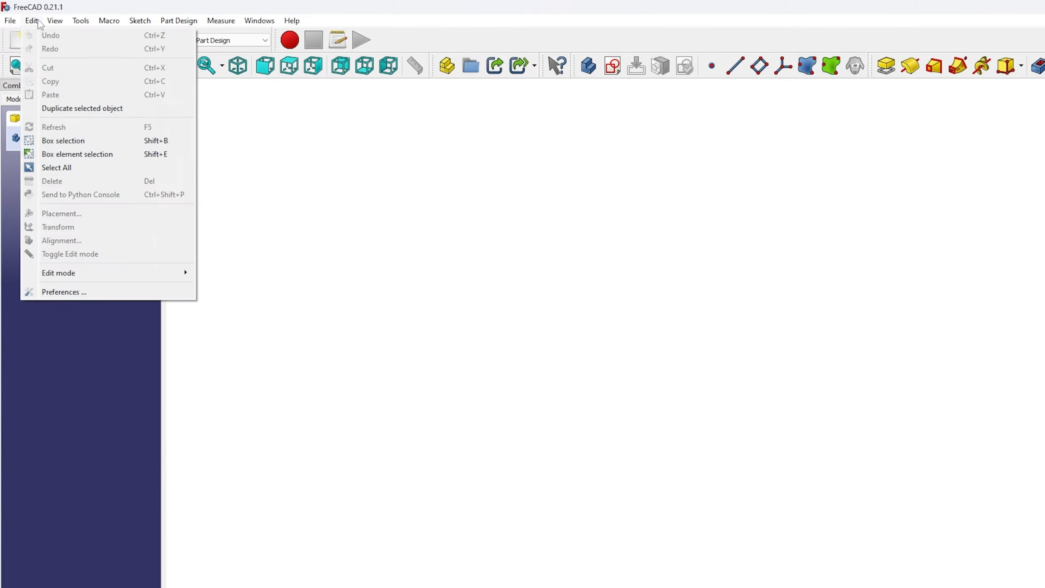
click(58, 291)
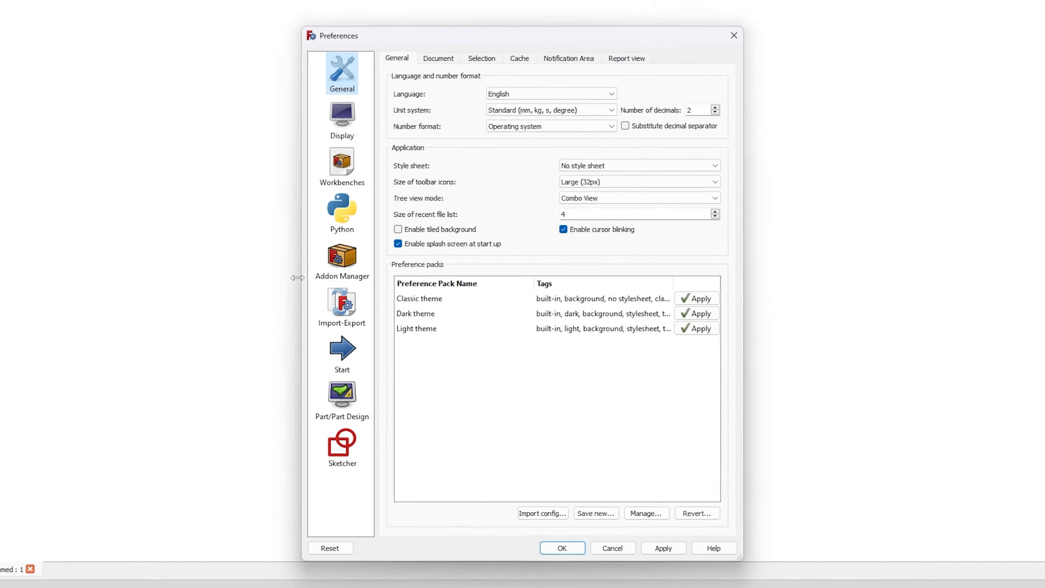
click(404, 320)
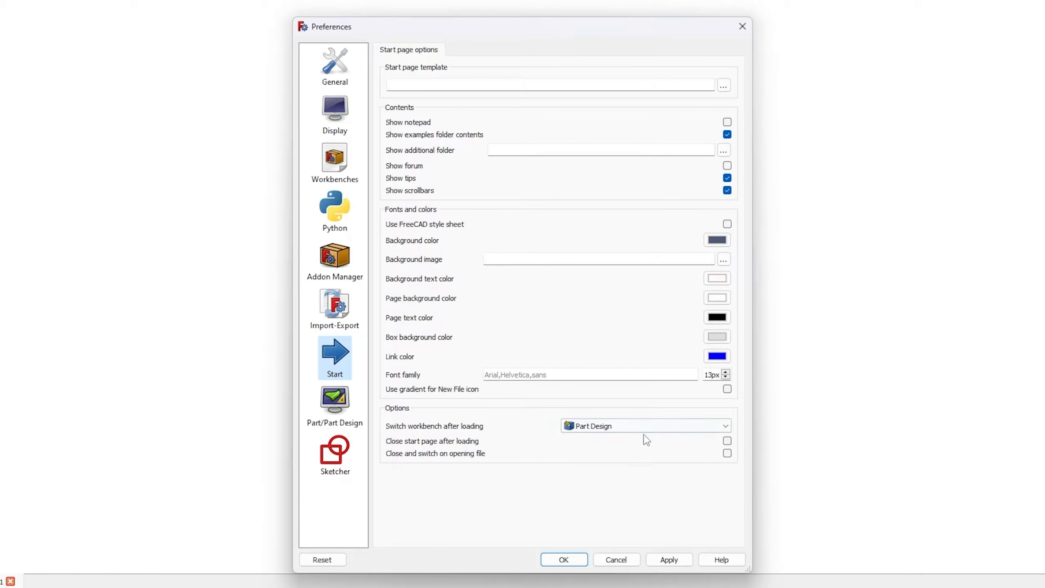
click(649, 428)
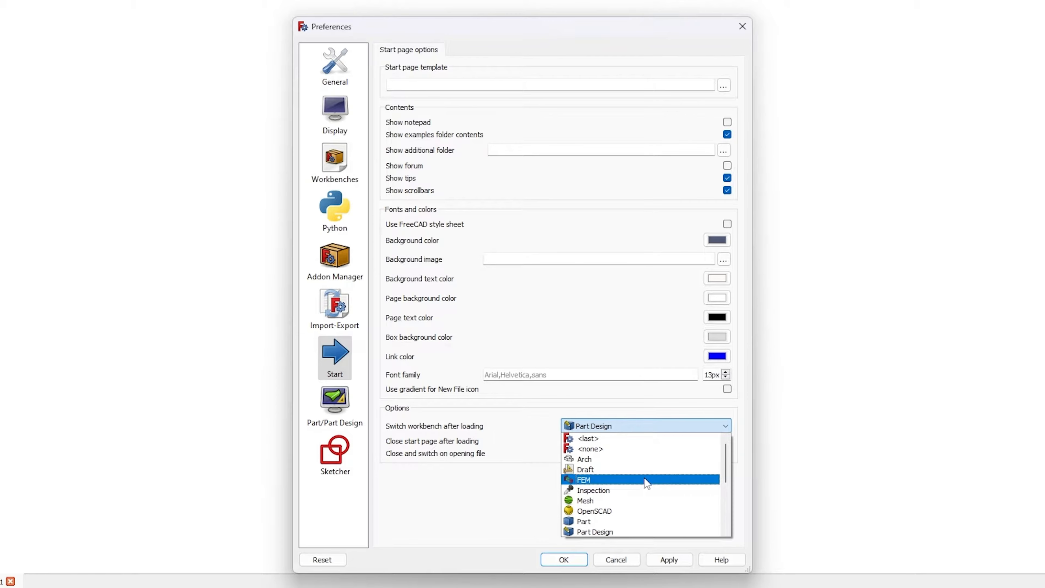
scroll(653, 473, down, 4)
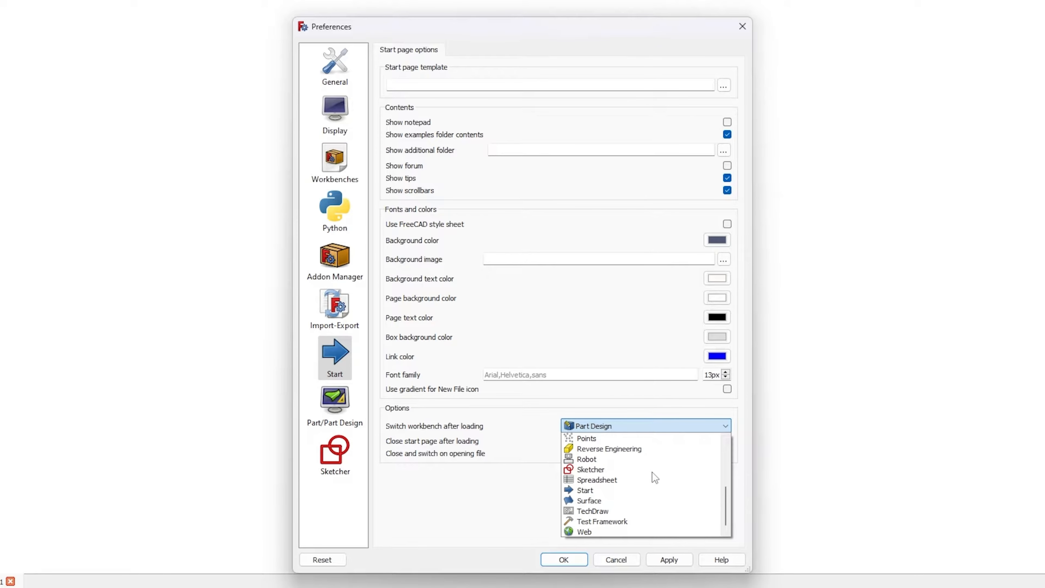
click(614, 493)
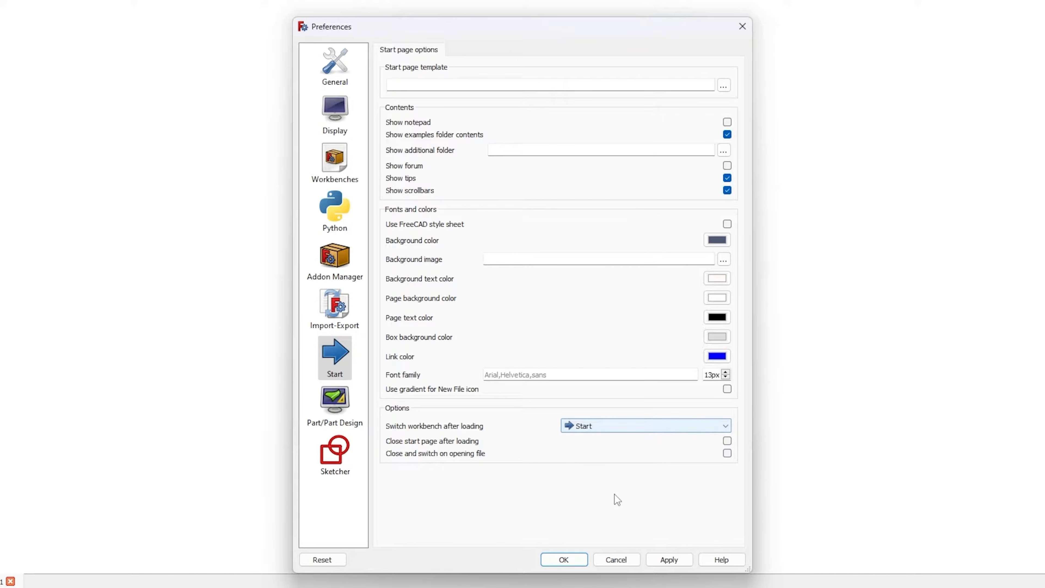
click(680, 562)
click(568, 560)
- Restart the program and switch the workbench to Part Design in an unnamed document
click(15, 14)
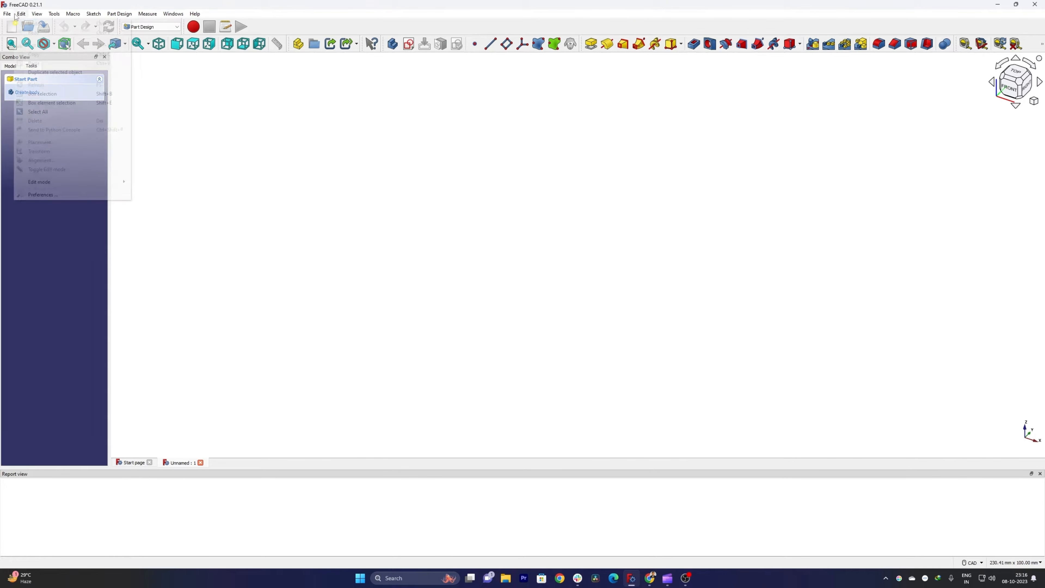
mouse_move(7, 15)
click(41, 195)
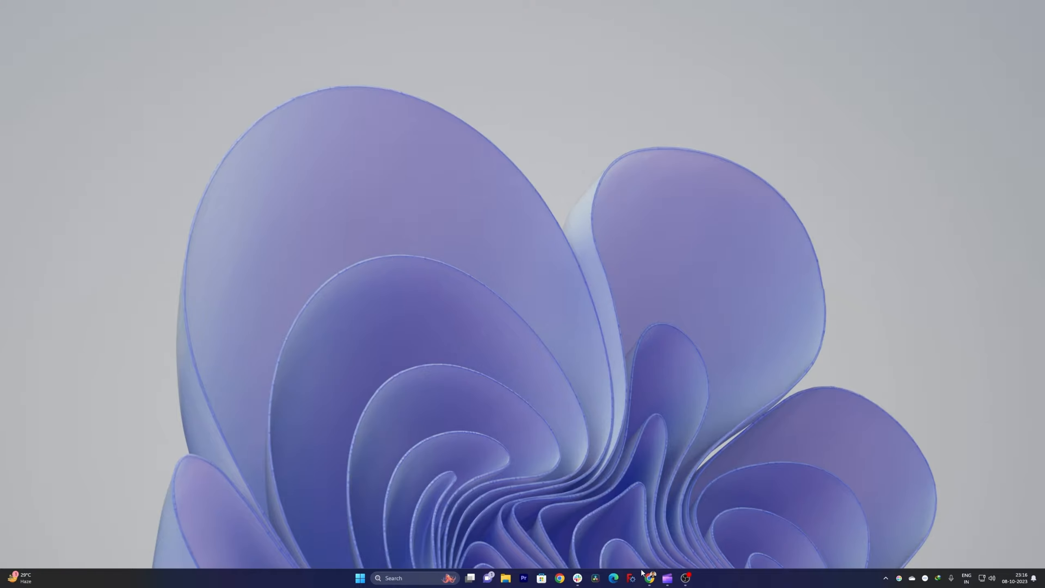
click(632, 577)
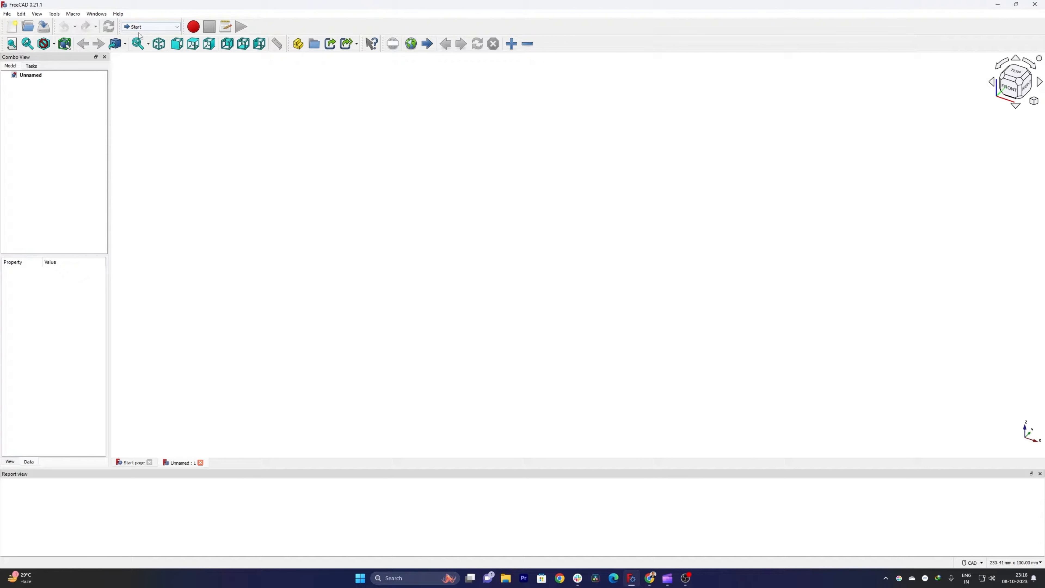
click(163, 29)
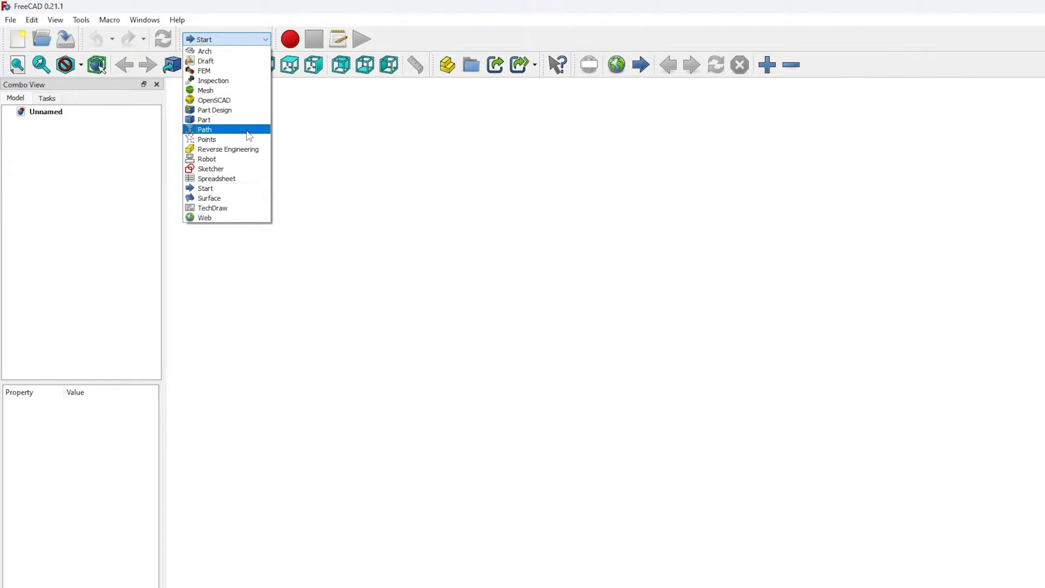
click(224, 110)
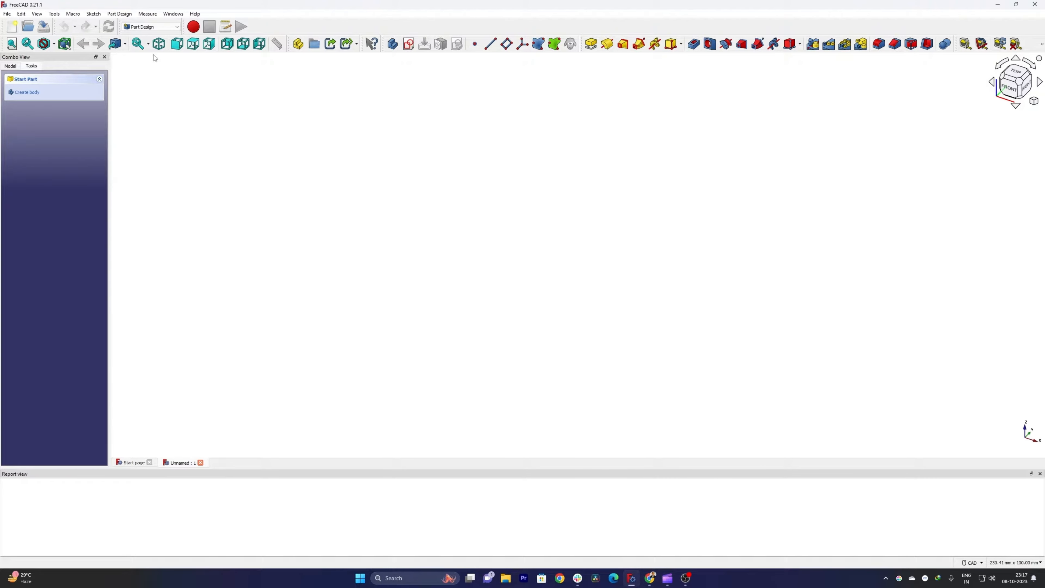
- In the Start preferences, set the workbench switched to after loading to Part Design and apply the change
click(21, 14)
click(51, 199)
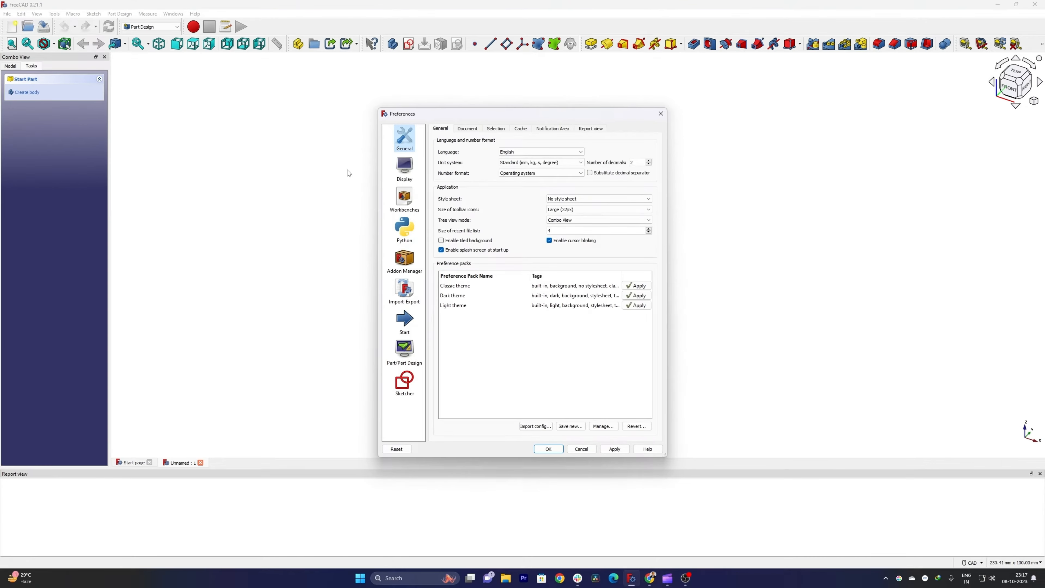
click(406, 326)
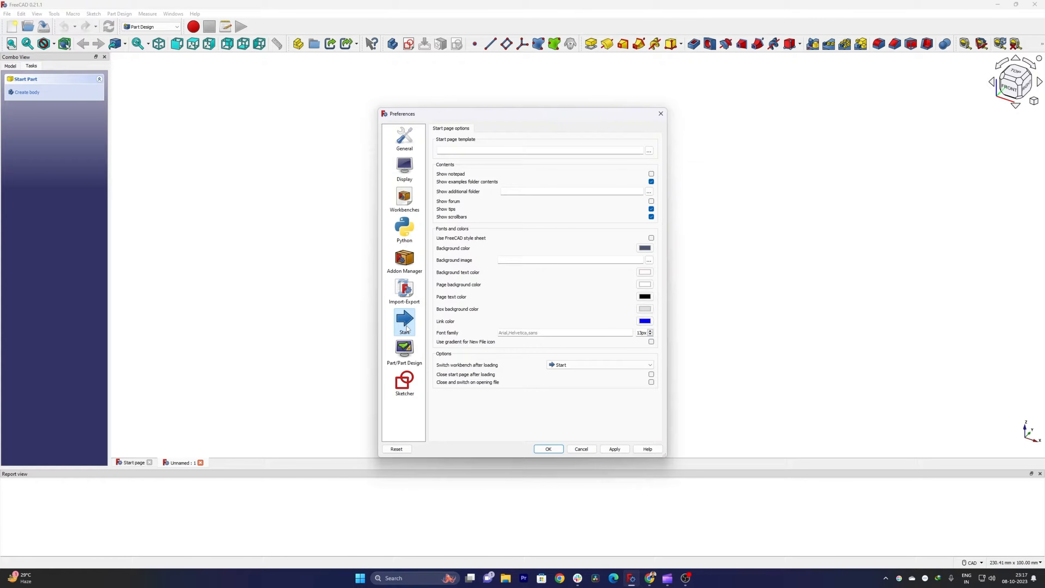
click(591, 364)
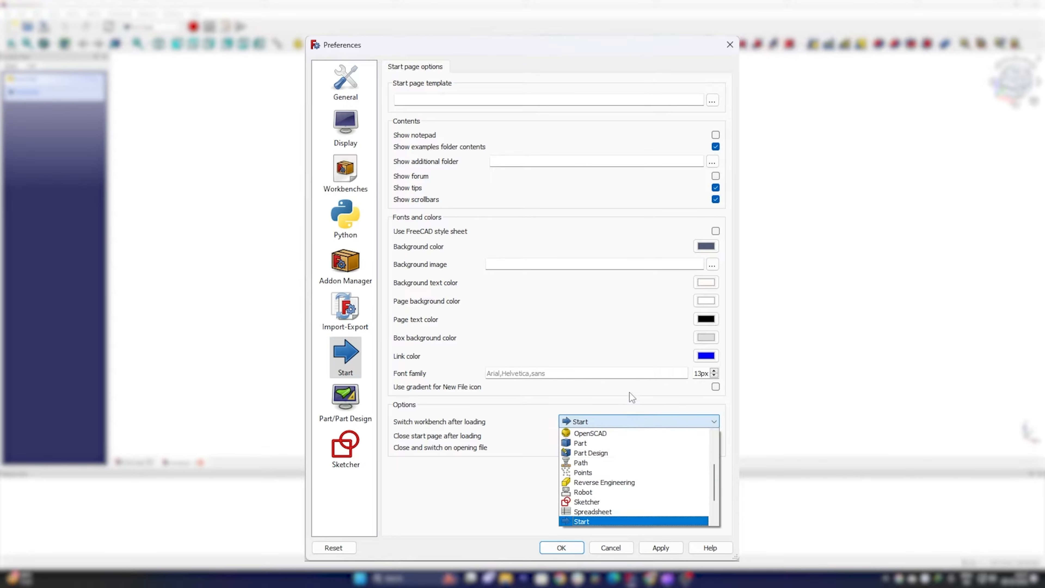
scroll(636, 467, up, 2)
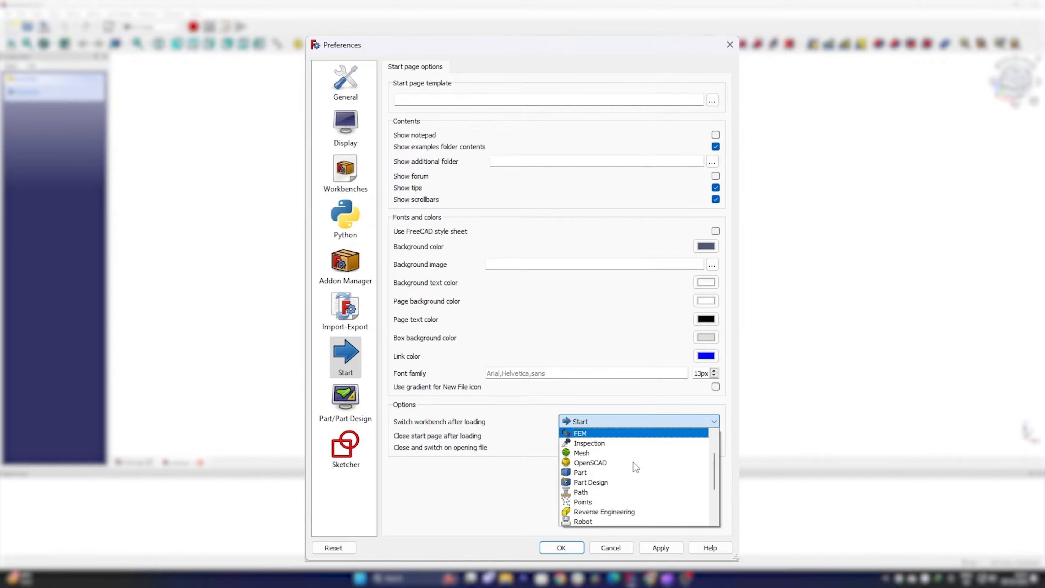
click(629, 512)
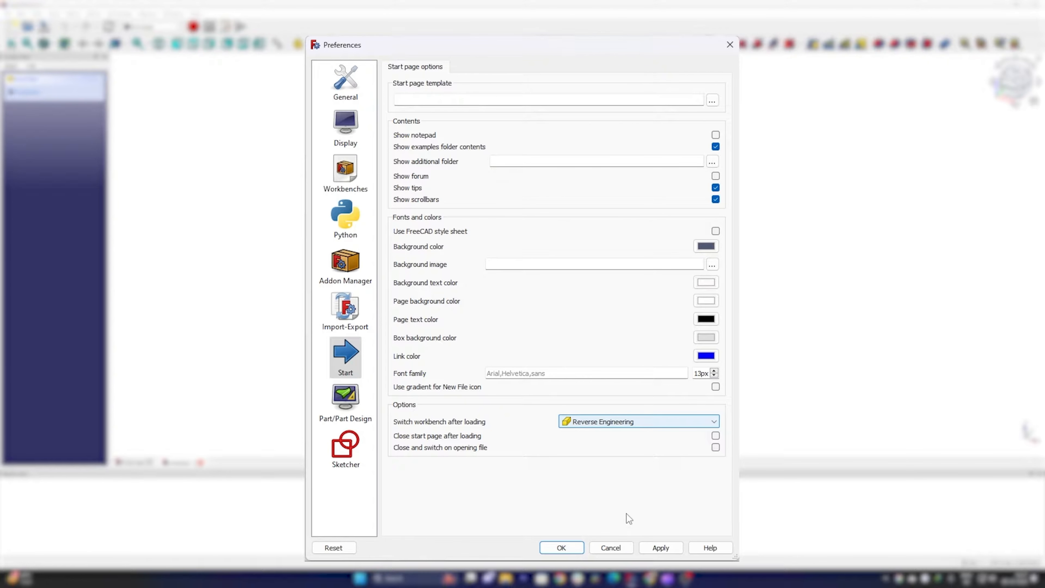
click(640, 422)
scroll(642, 483, up, 3)
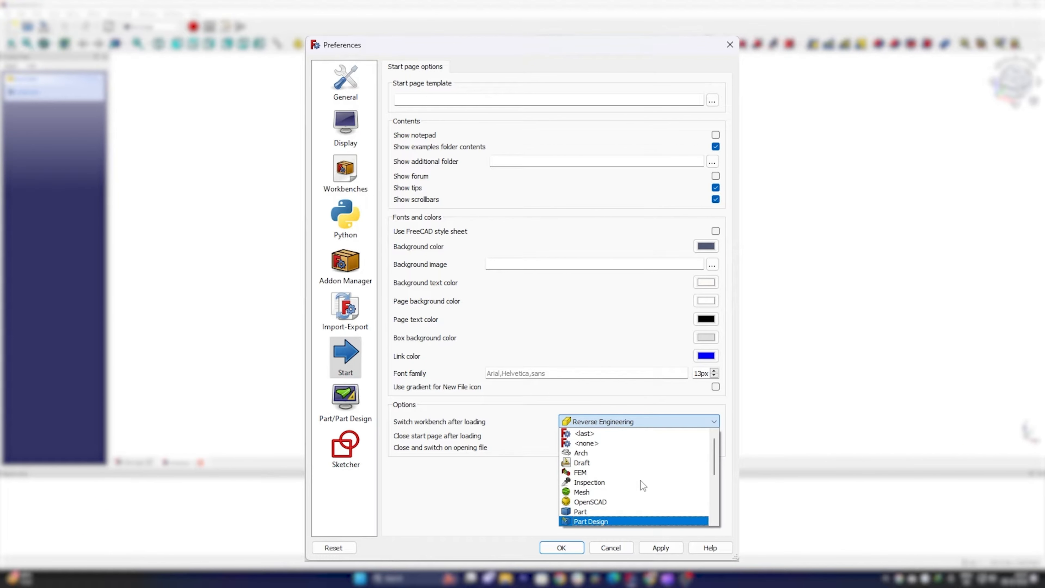
click(619, 523)
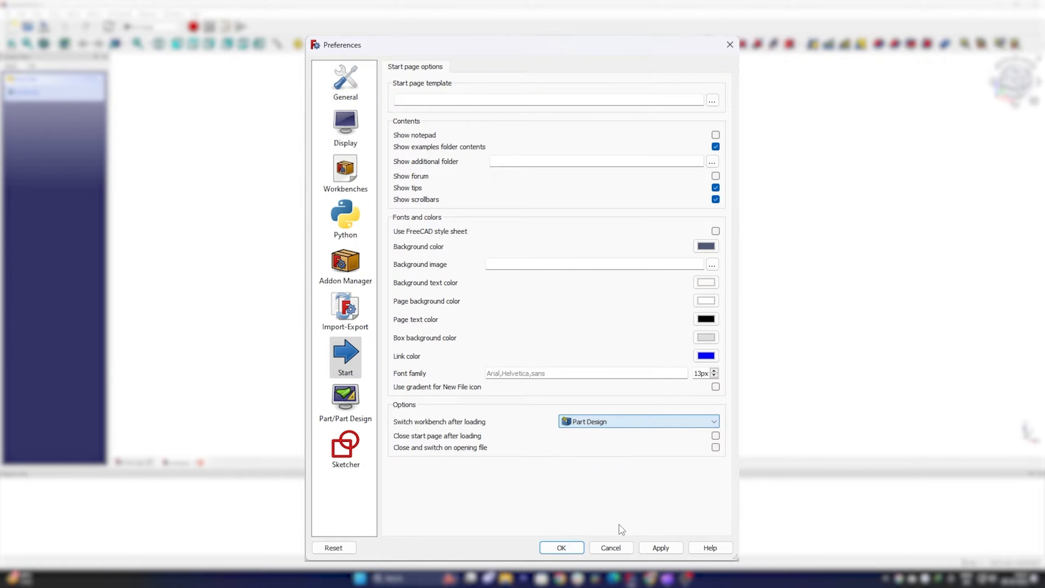
click(650, 548)
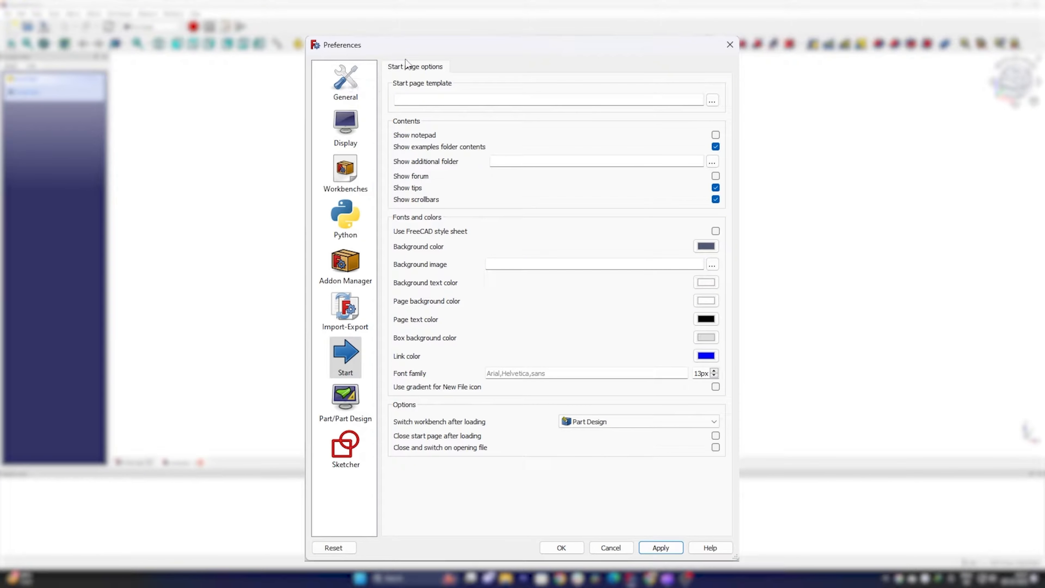
- Browse the available languages in the General preferences, set the interface language to Deutsch and apply it
click(335, 81)
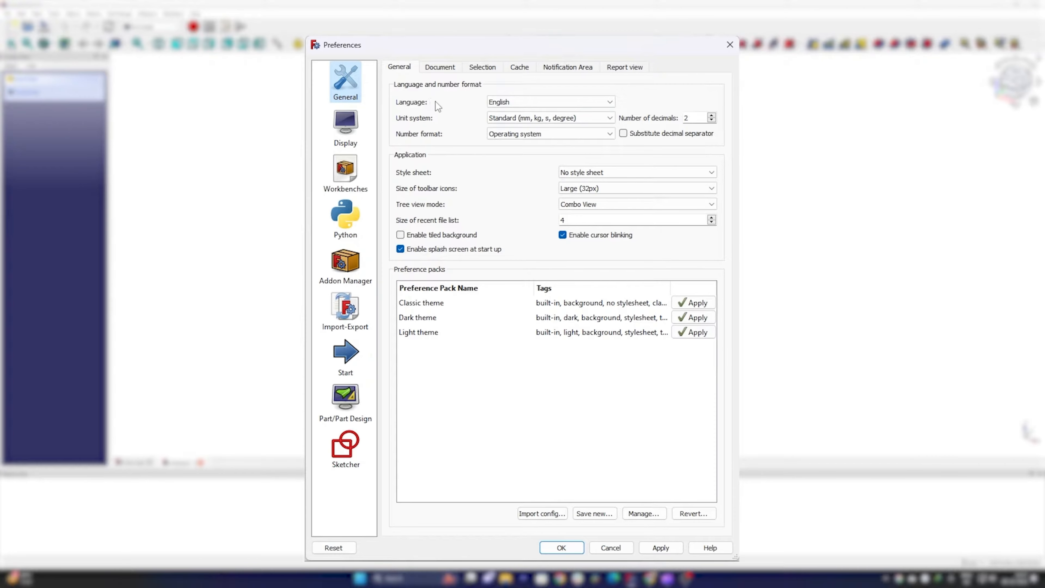
click(608, 104)
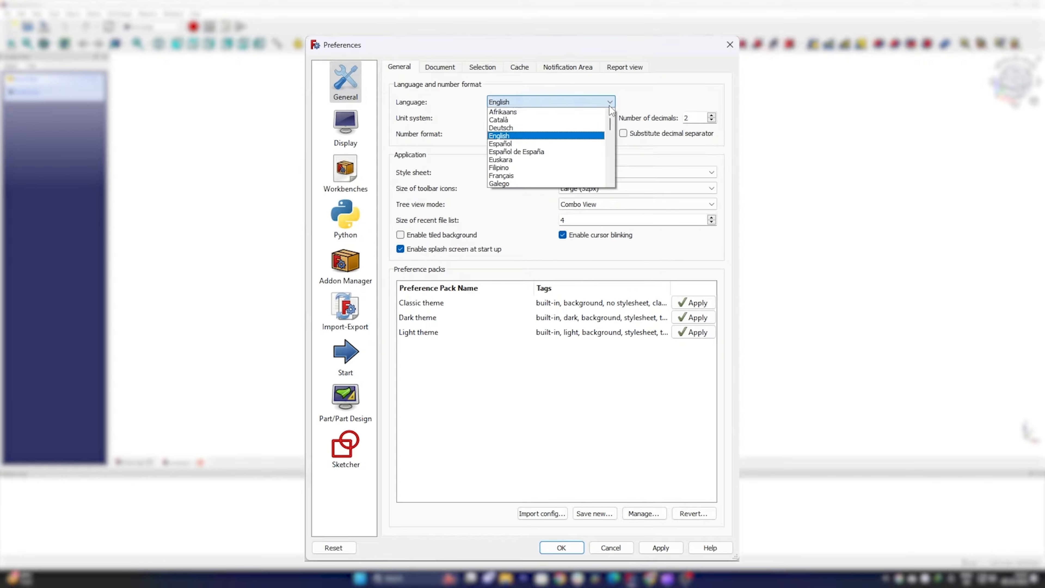
click(594, 100)
click(594, 100)
scroll(566, 144, down, 7)
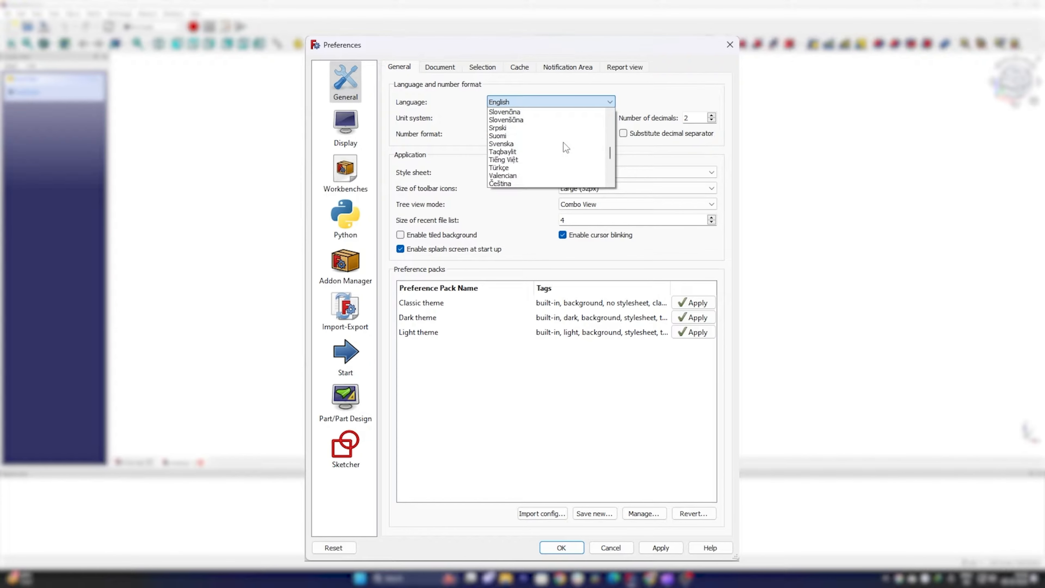
scroll(560, 146, down, 3)
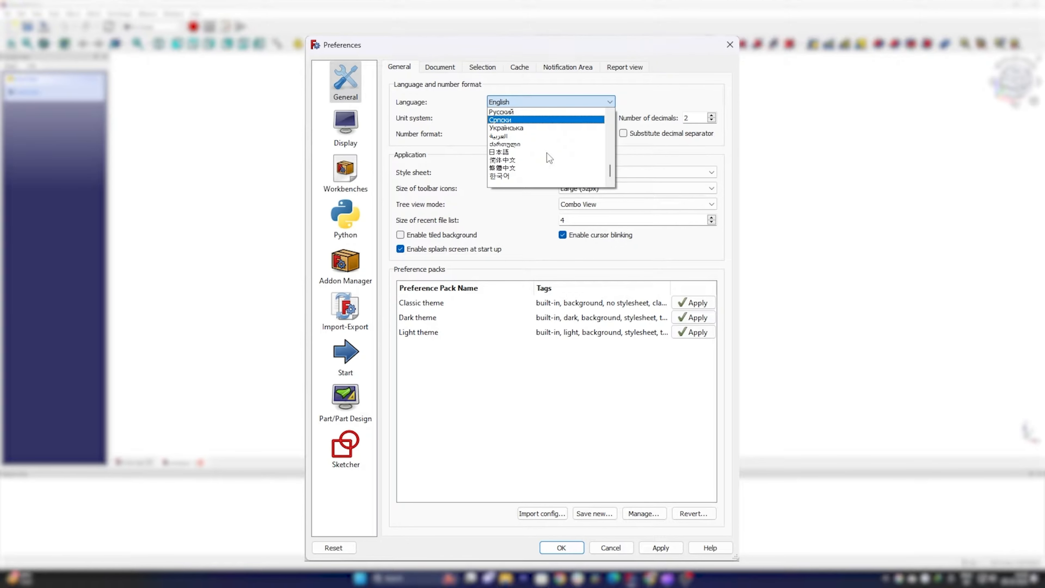
scroll(576, 159, up, 10)
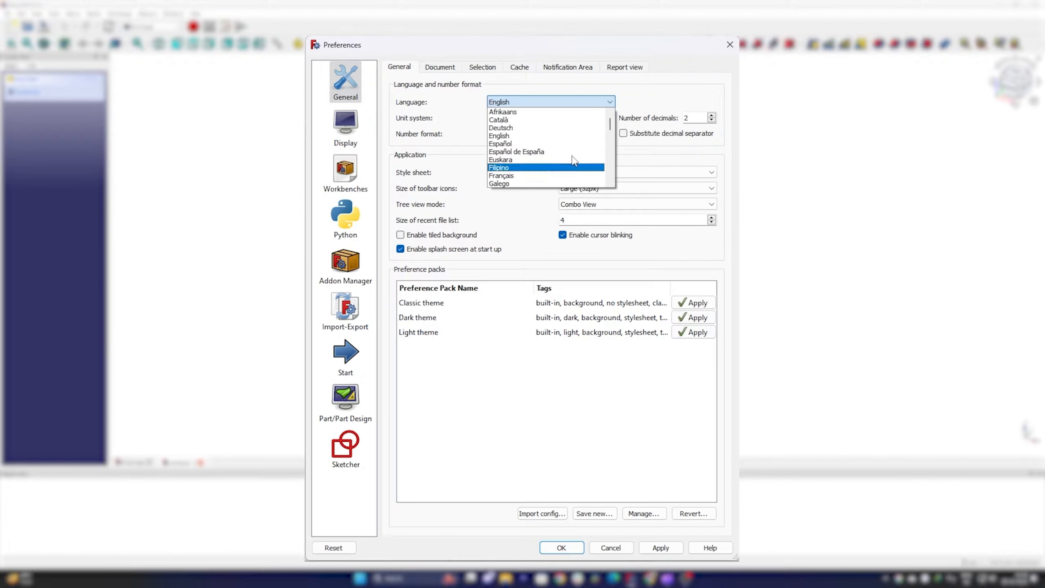
scroll(574, 160, down, 5)
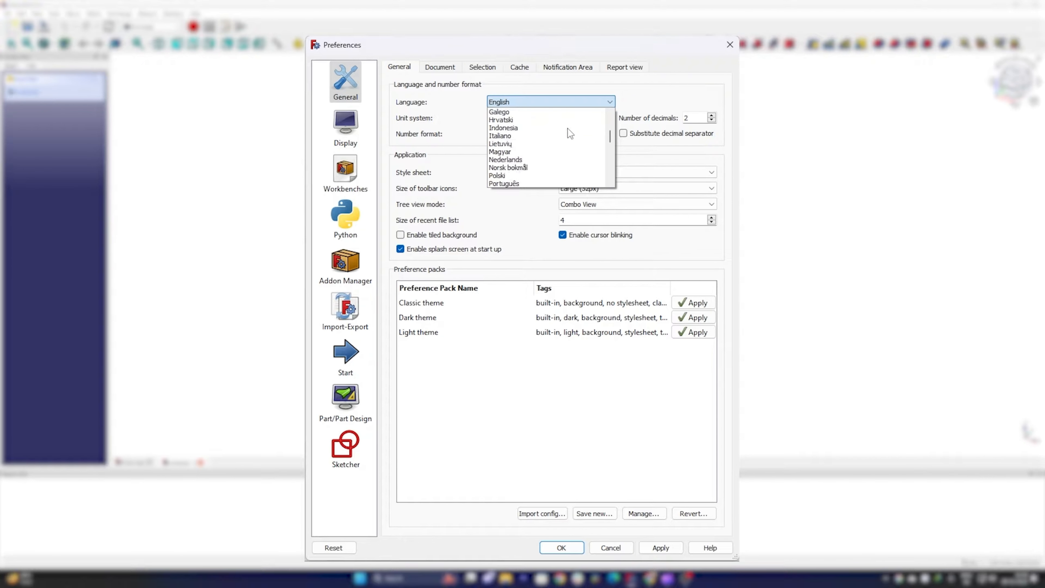
scroll(569, 129, down, 4)
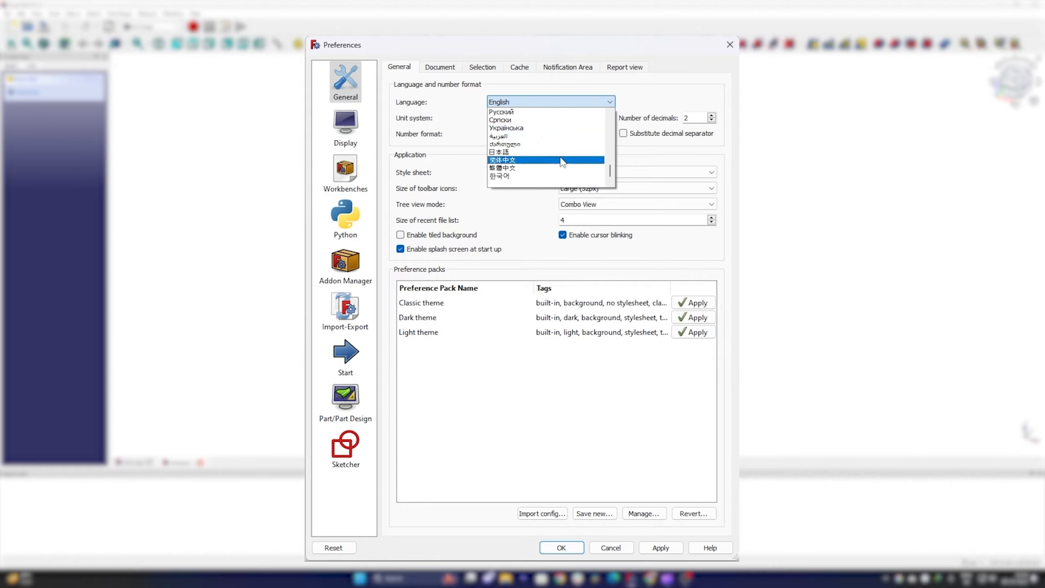
scroll(561, 157, up, 10)
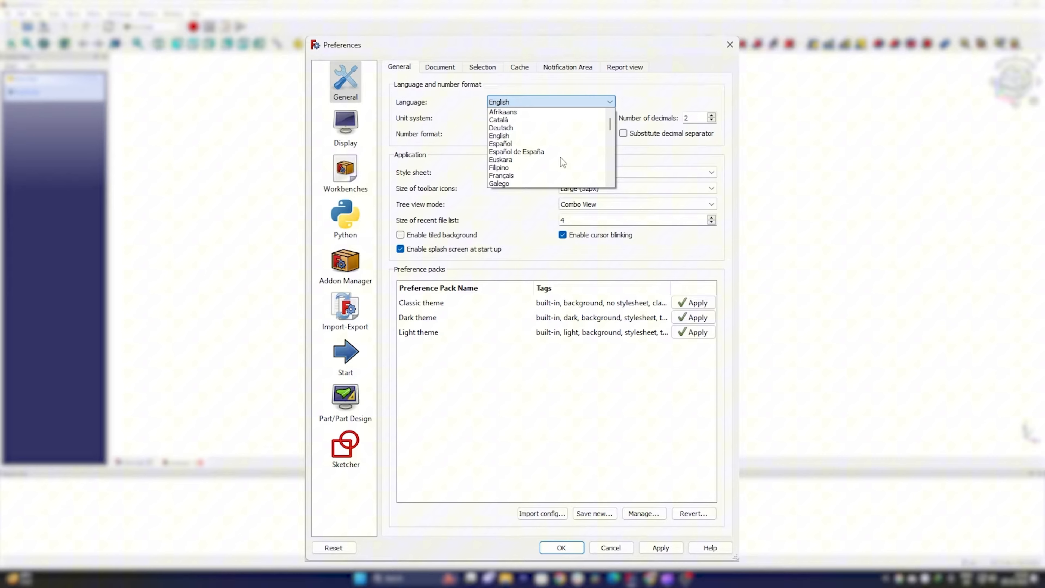
click(561, 128)
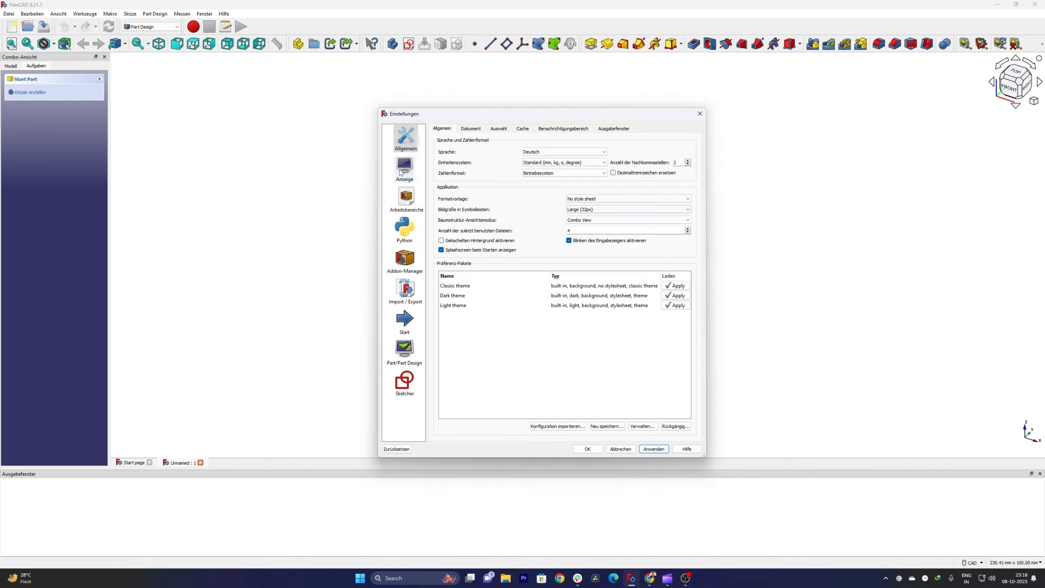
- Review the Dokument, Auswahl and Ausgabefenster pages of the general preferences in German
click(470, 128)
click(498, 128)
click(614, 129)
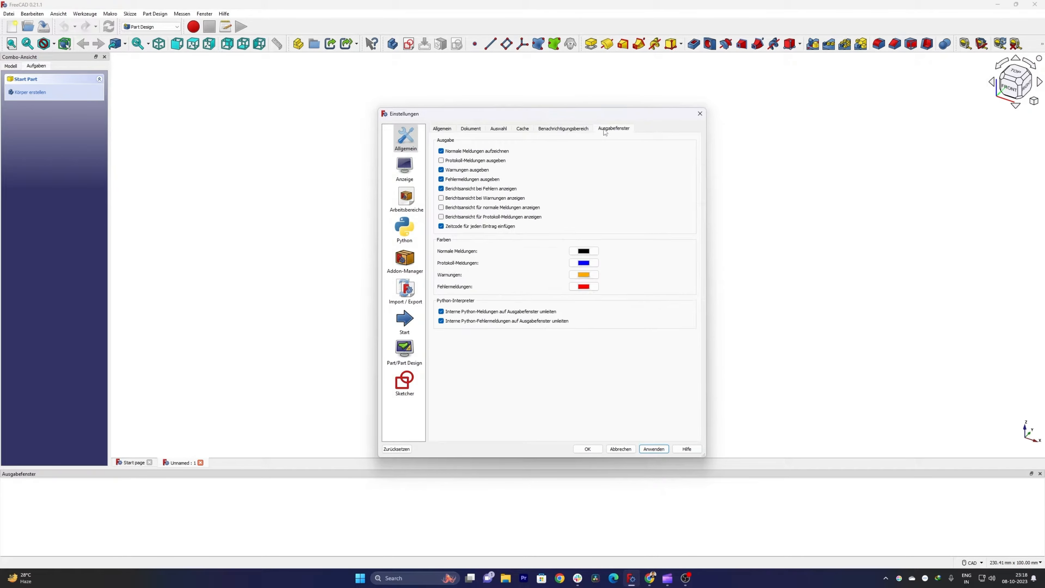
- Review the Benachrichtigungsbereich, Auswahl and Dokument pages of the general preferences and return to the Allgemein page
click(563, 129)
click(504, 128)
click(473, 130)
click(448, 129)
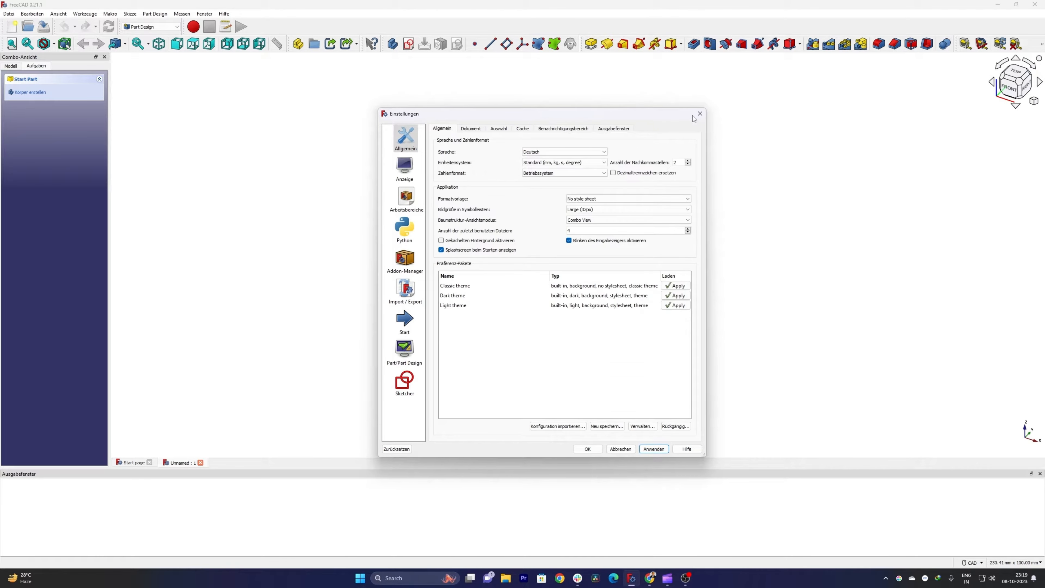
- Close and reopen the preferences, set the interface language back to English and apply the change
click(700, 113)
click(9, 14)
mouse_move(28, 15)
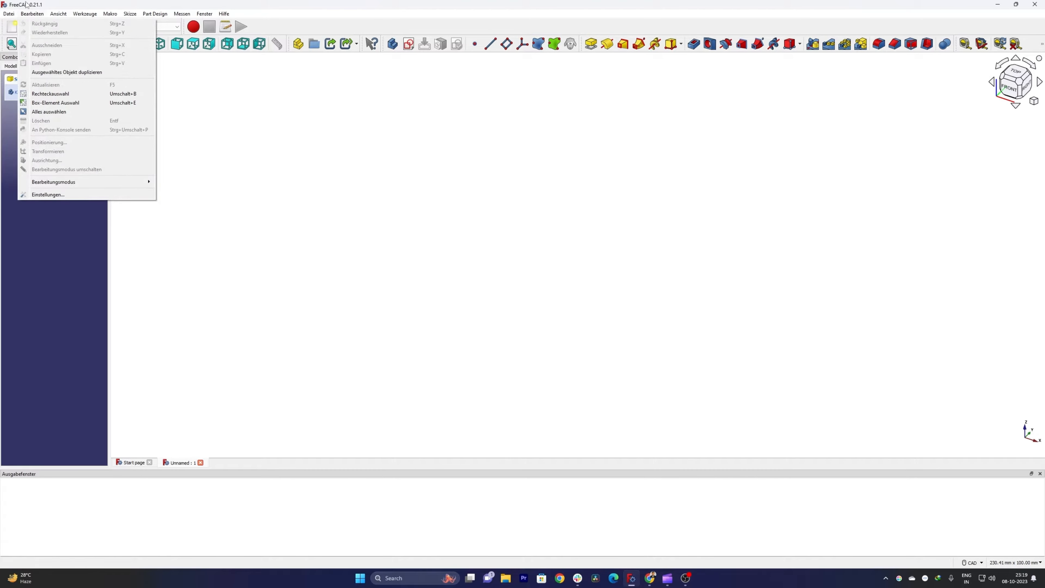
click(56, 193)
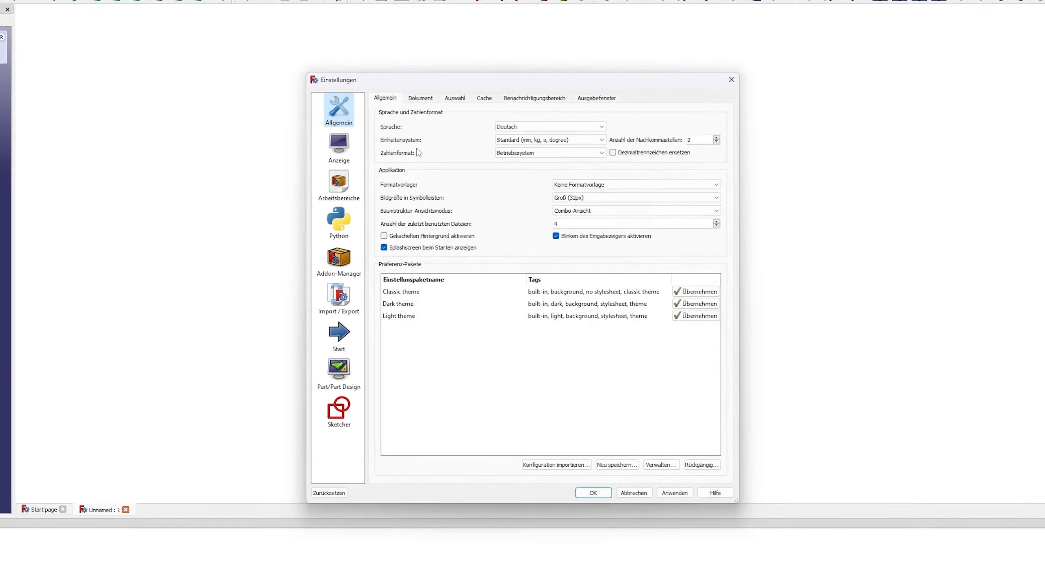
click(524, 127)
click(532, 151)
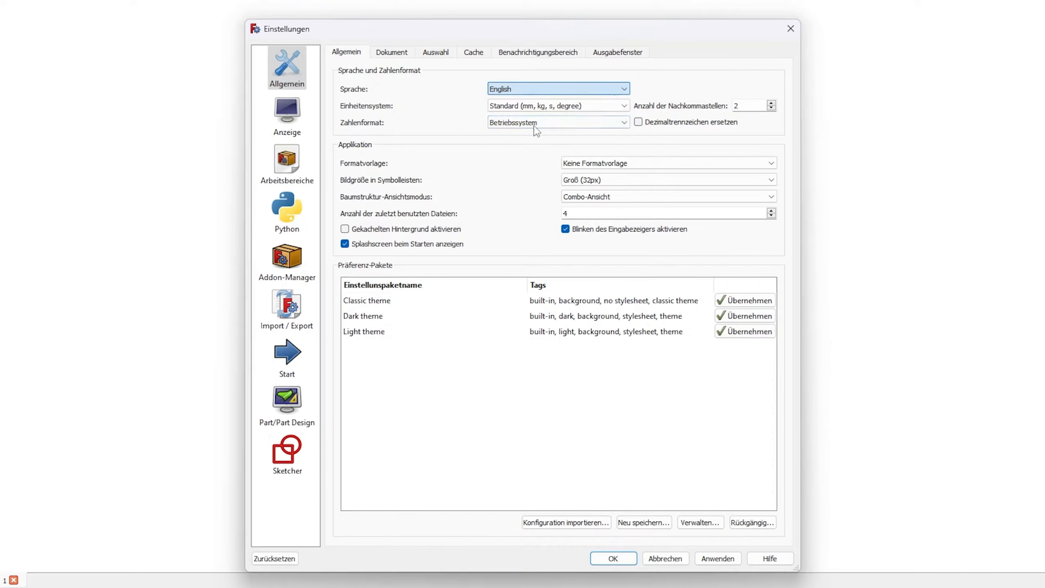
click(718, 559)
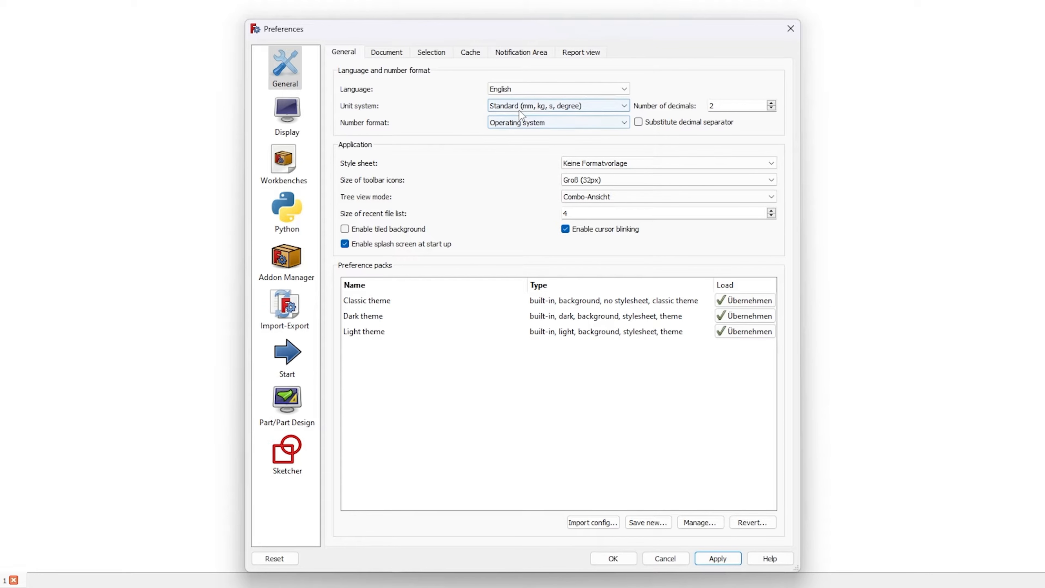
- Examine the unit systems offered in the General preferences without changing the selection
click(559, 108)
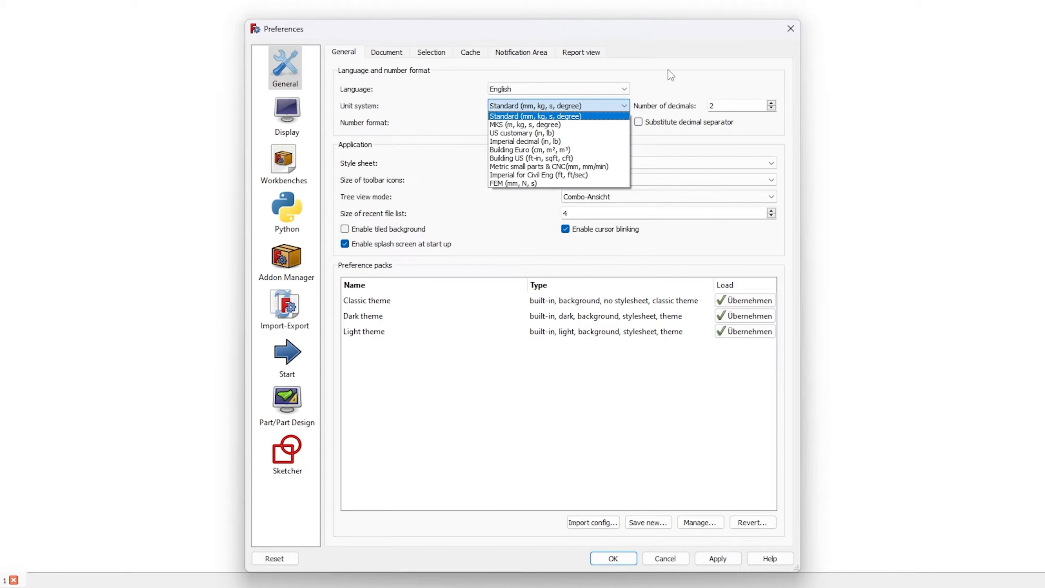
click(435, 118)
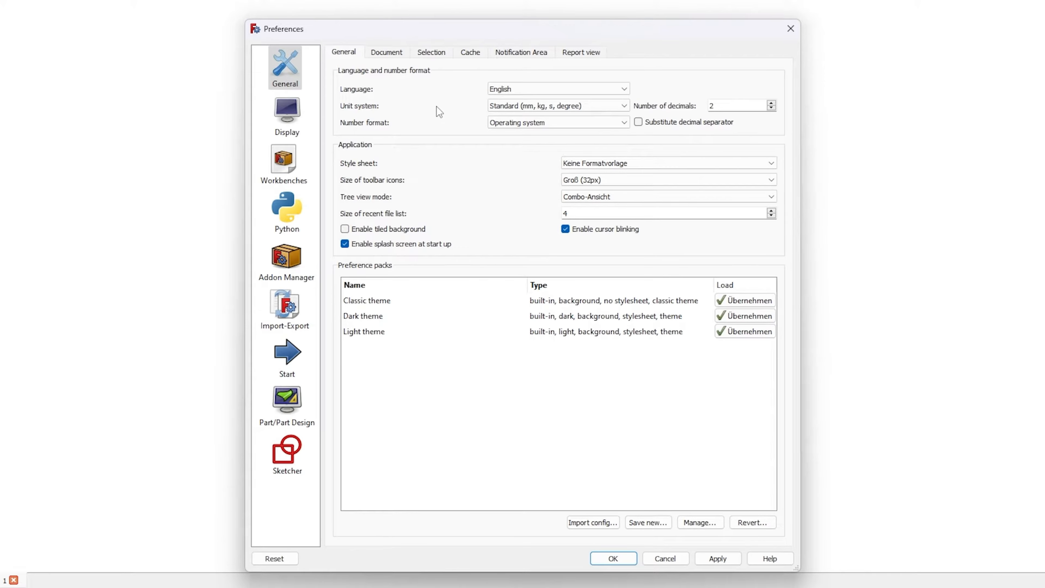
click(610, 108)
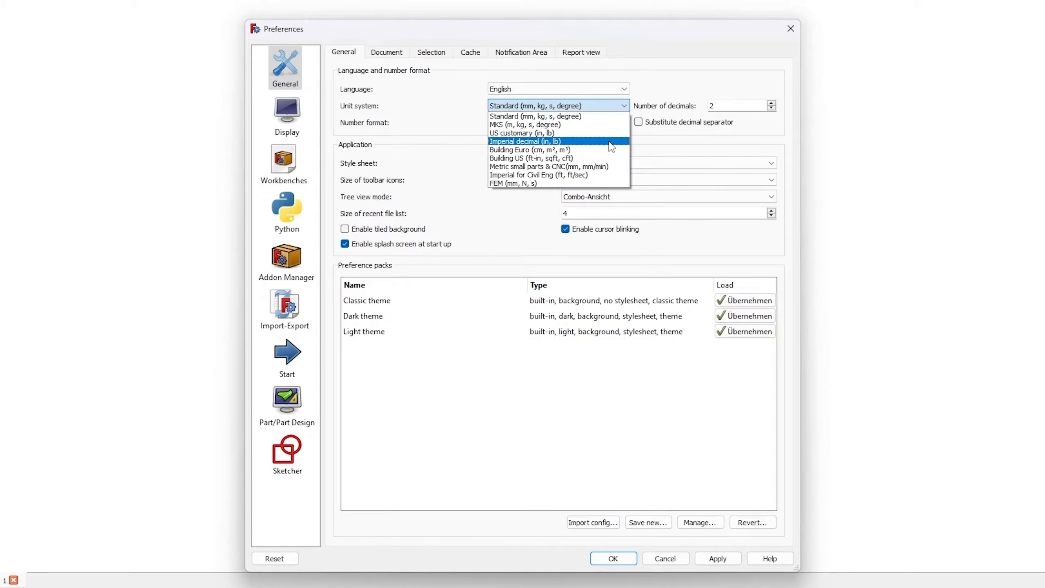
click(647, 58)
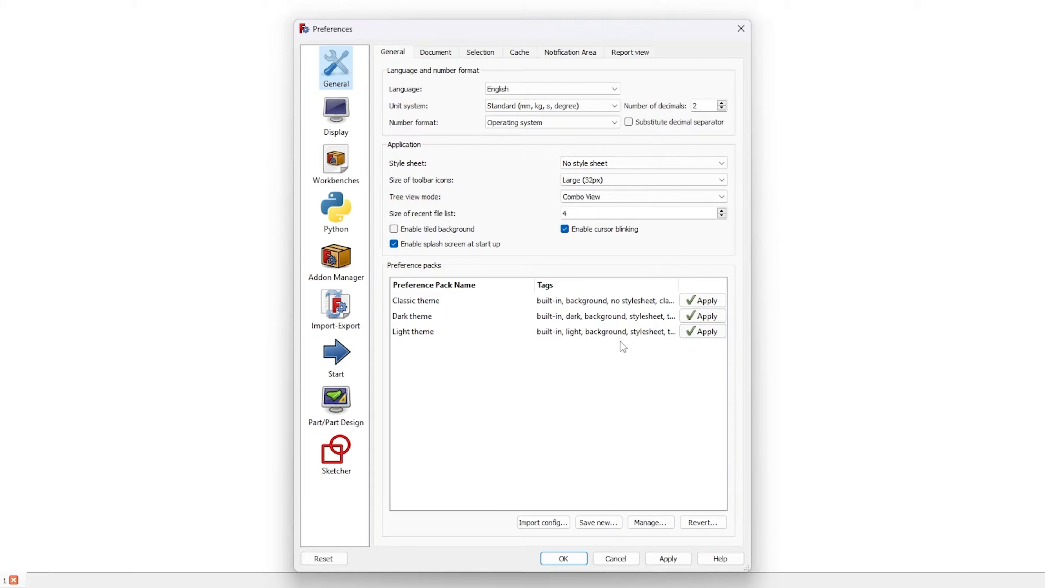
- Try the Dark, Classic and Light theme preference packs one after another
click(707, 316)
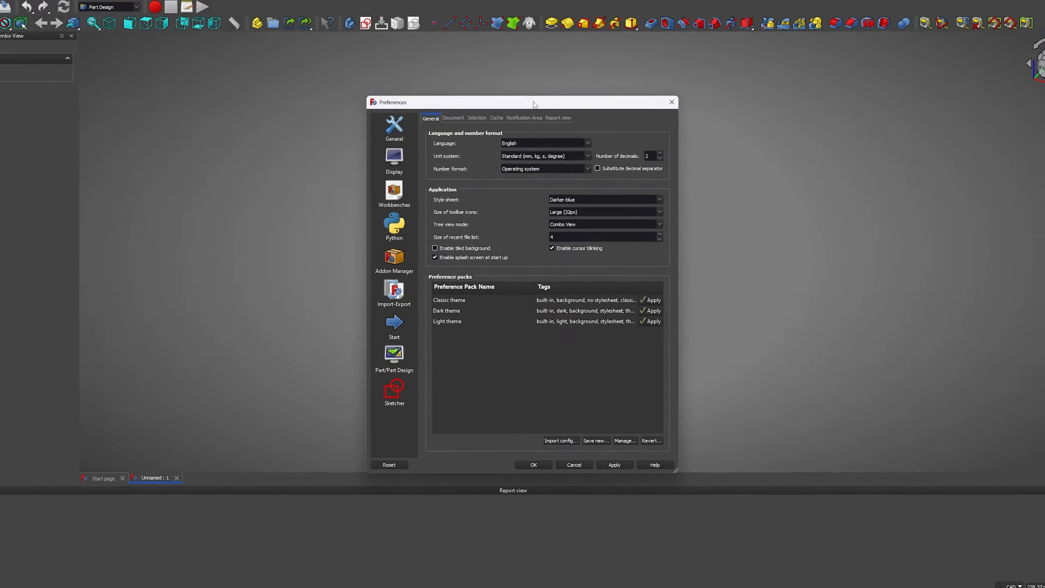
drag(531, 108, 585, 90)
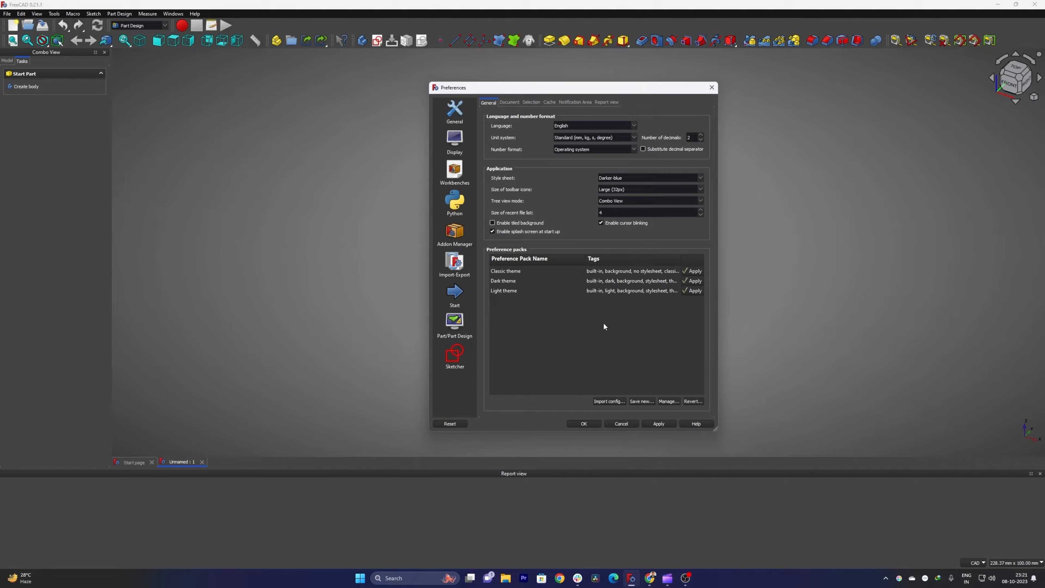
click(692, 270)
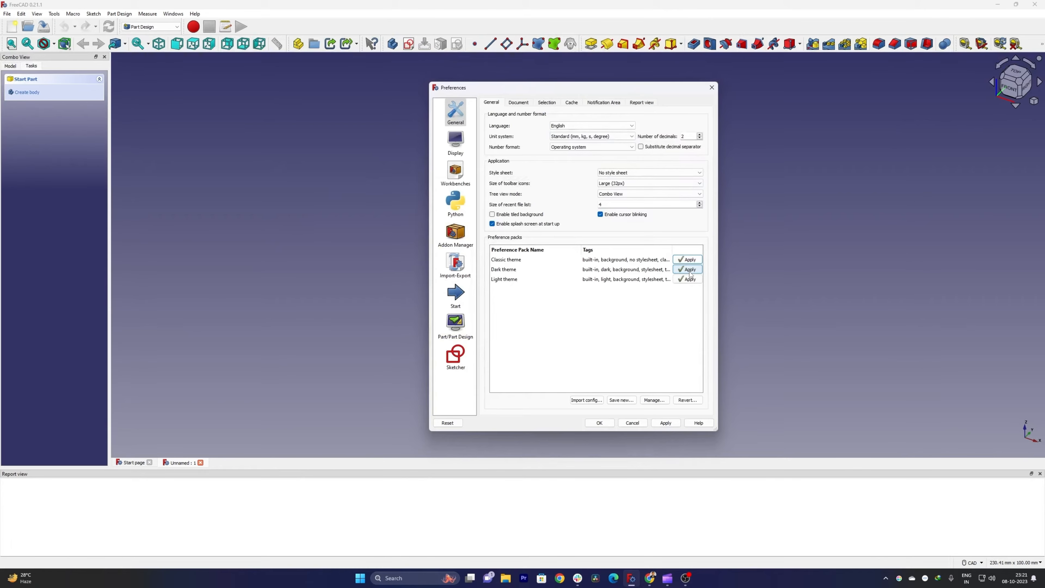
click(689, 280)
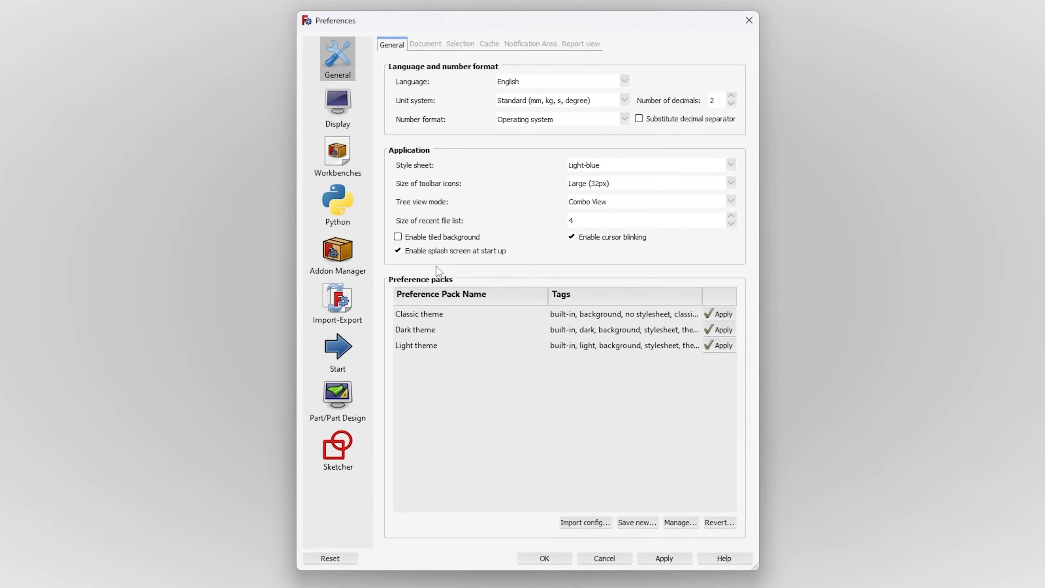
- Glance at the Document page of the General preferences and apply the Dark theme preference pack
click(424, 45)
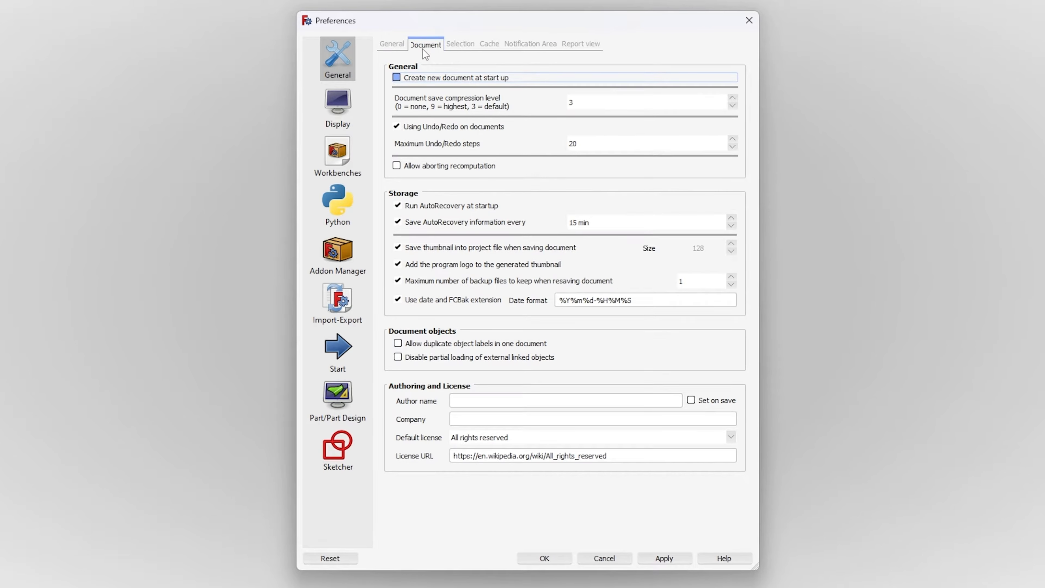
click(394, 45)
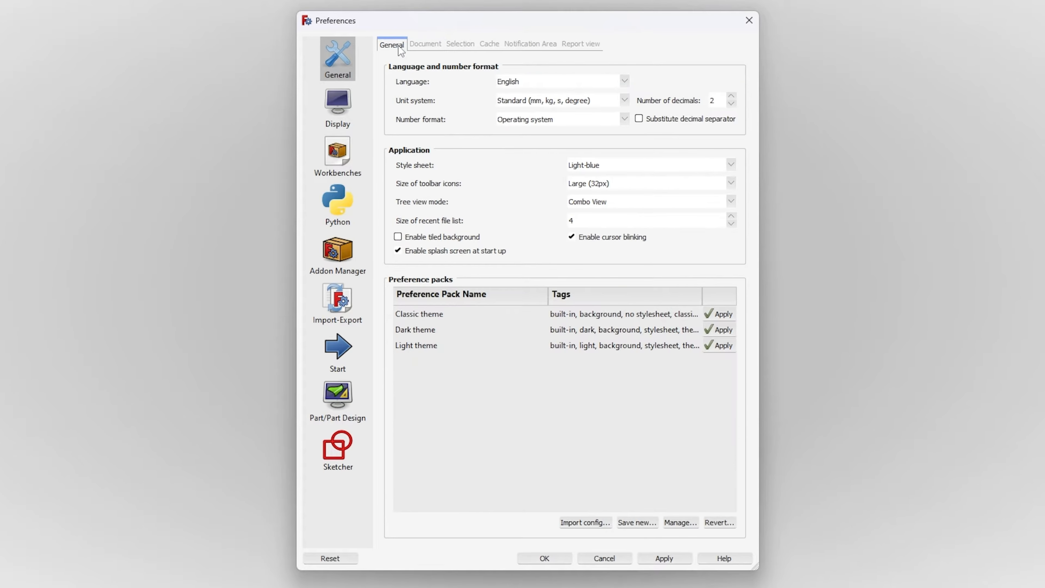
click(725, 329)
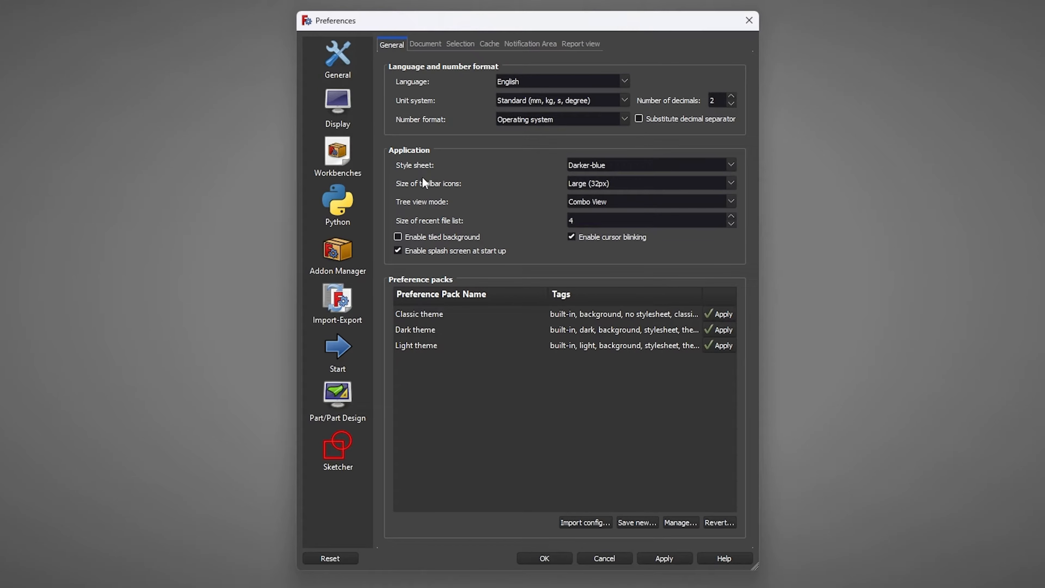
- Review the Document and Selection pages of the General preferences and set the cache size limit to 2 GB
click(427, 45)
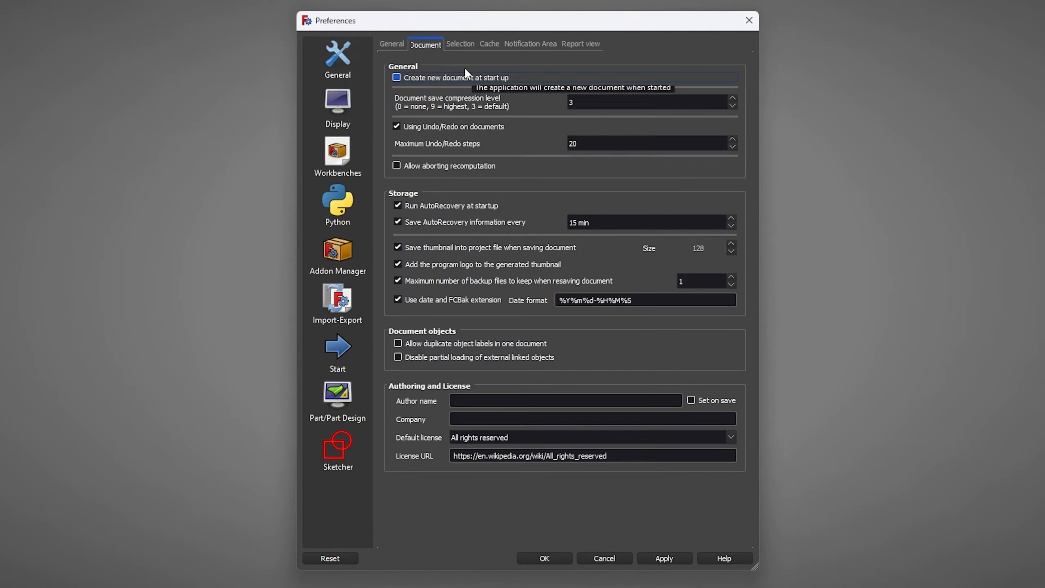
click(459, 44)
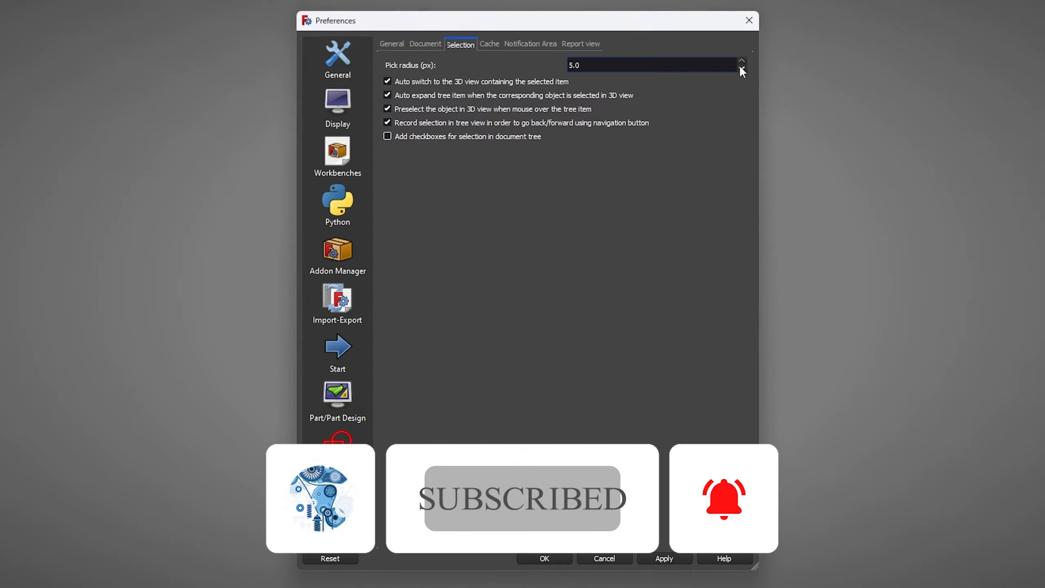
click(490, 45)
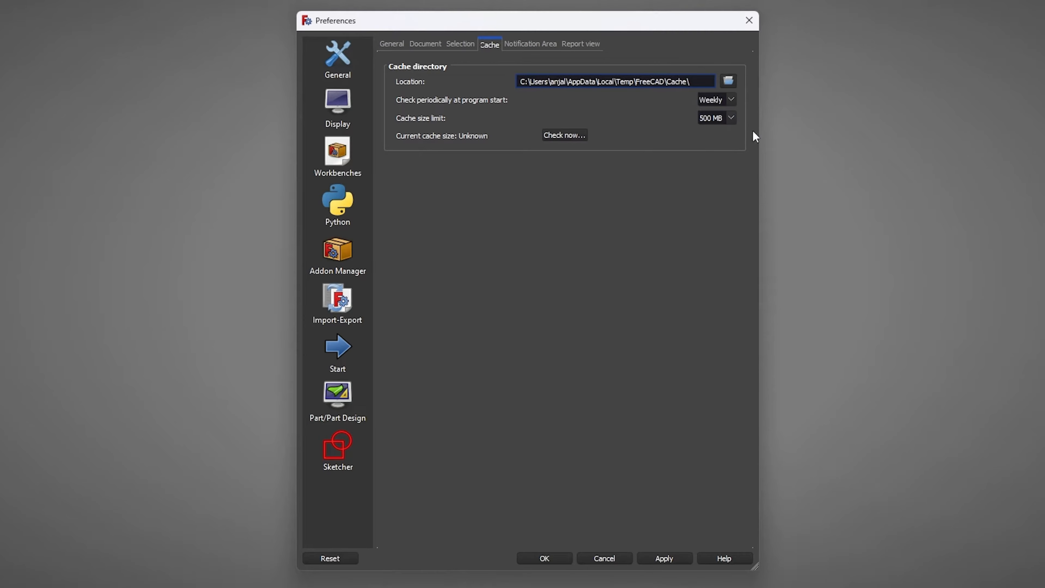
click(731, 118)
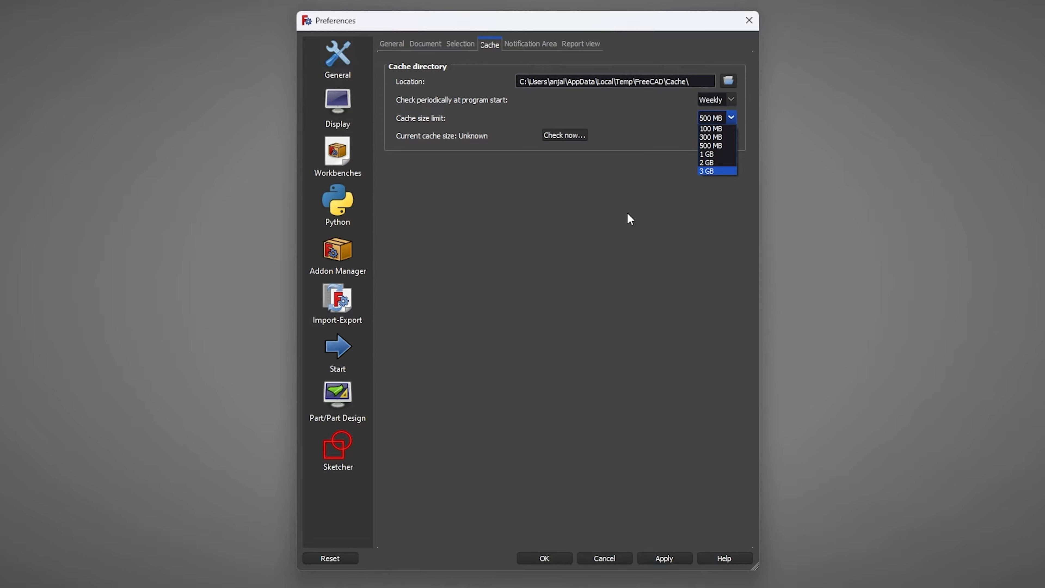
click(716, 163)
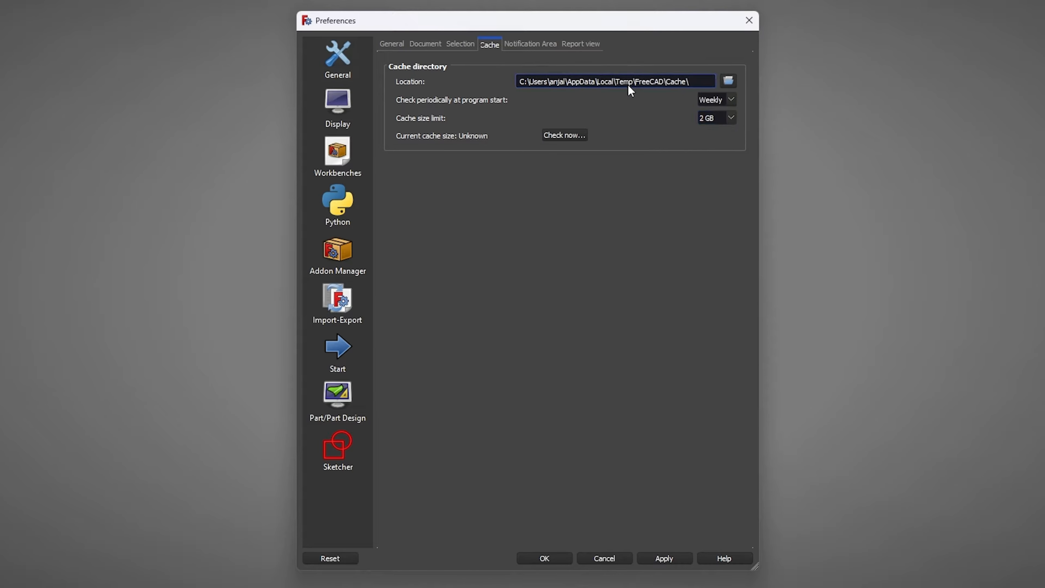
- Review the Notification Area and Report view pages and return to the main page of the General preferences
click(531, 43)
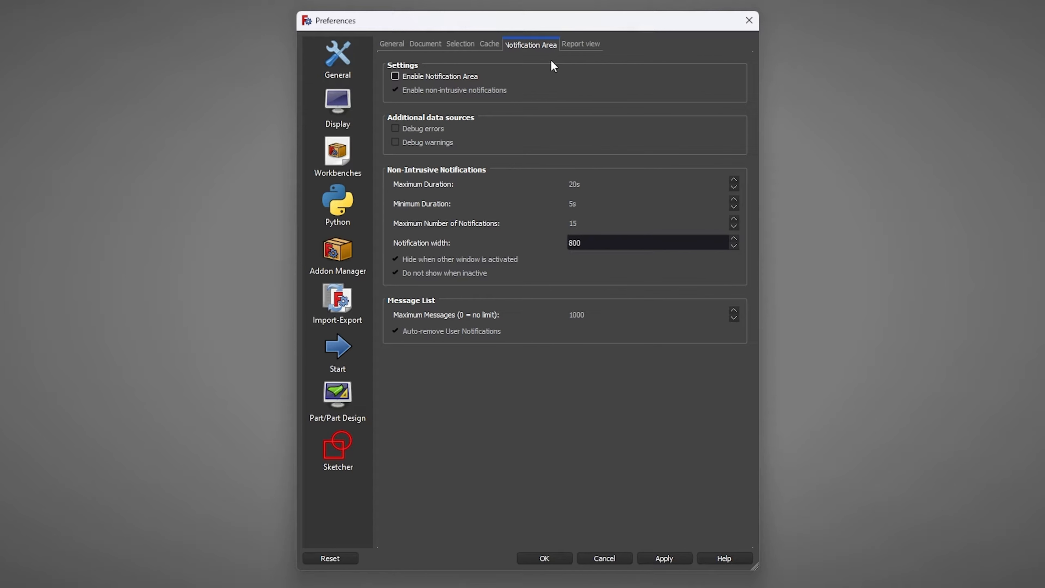
click(572, 46)
click(384, 47)
- In the 3D View settings of the Display preferences, switch anti-aliasing to None and set it back to MSAA 8x
click(346, 109)
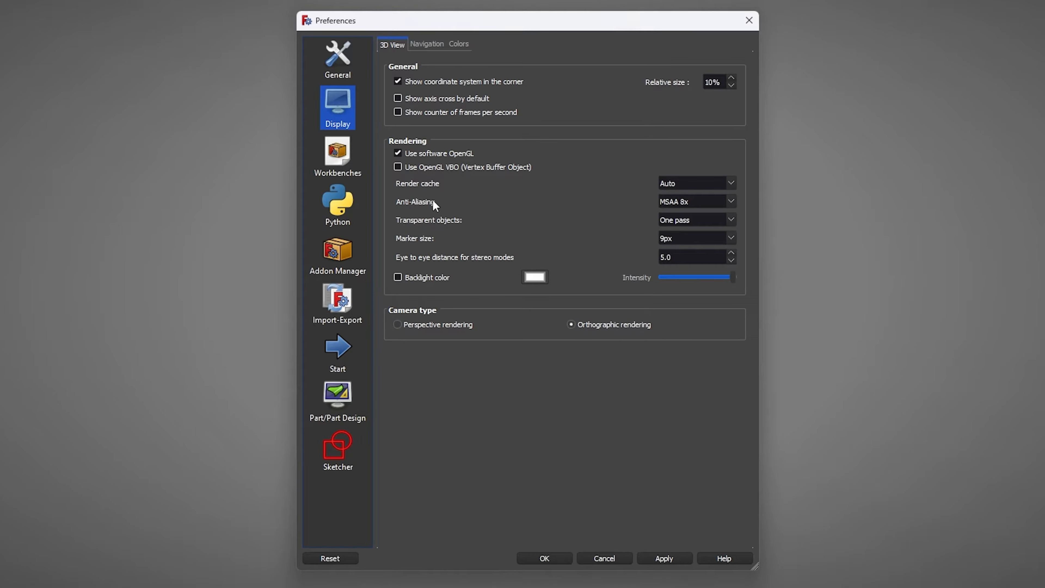
click(731, 200)
click(707, 214)
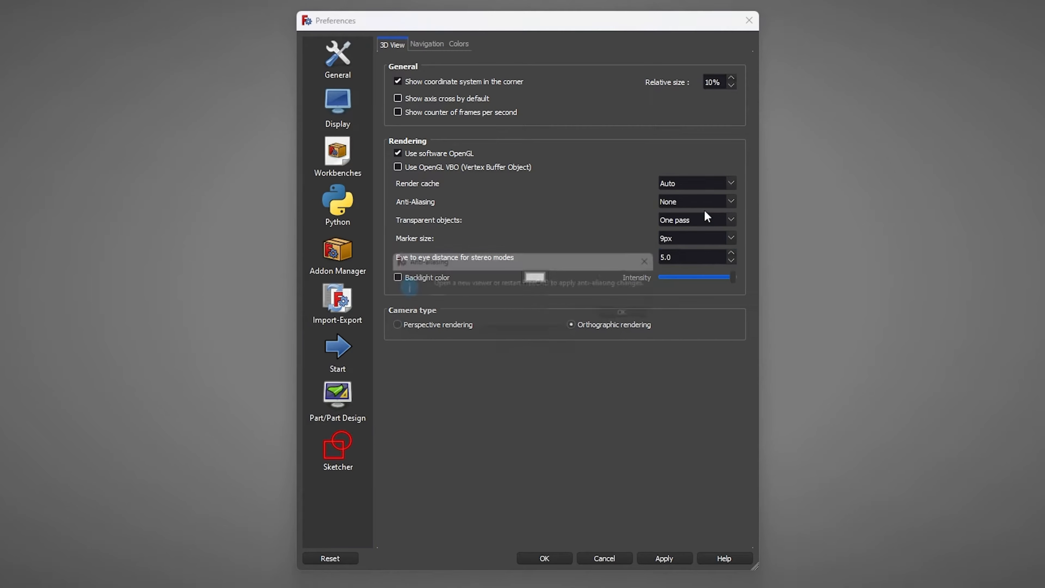
click(640, 318)
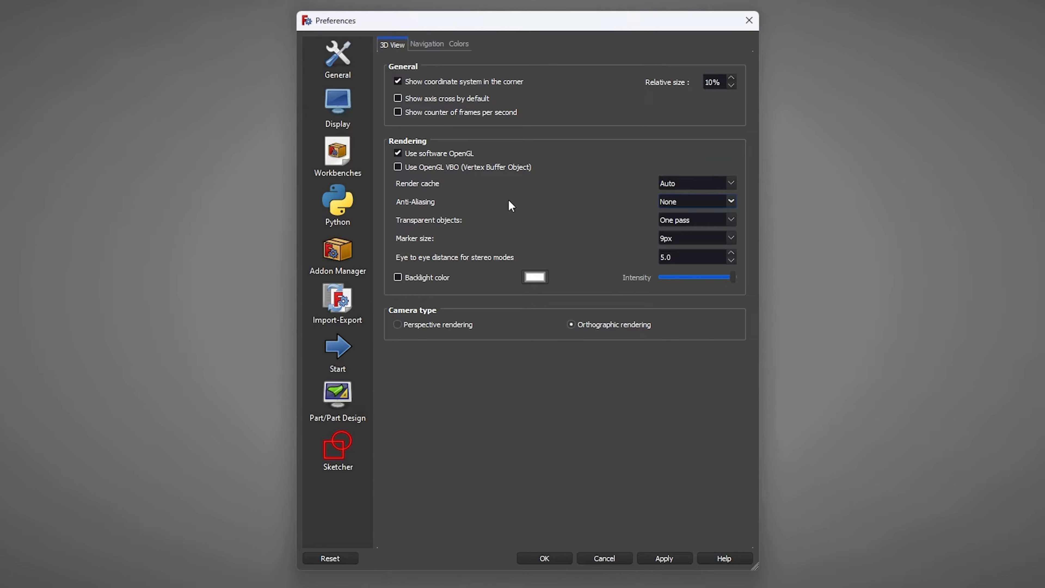
click(716, 205)
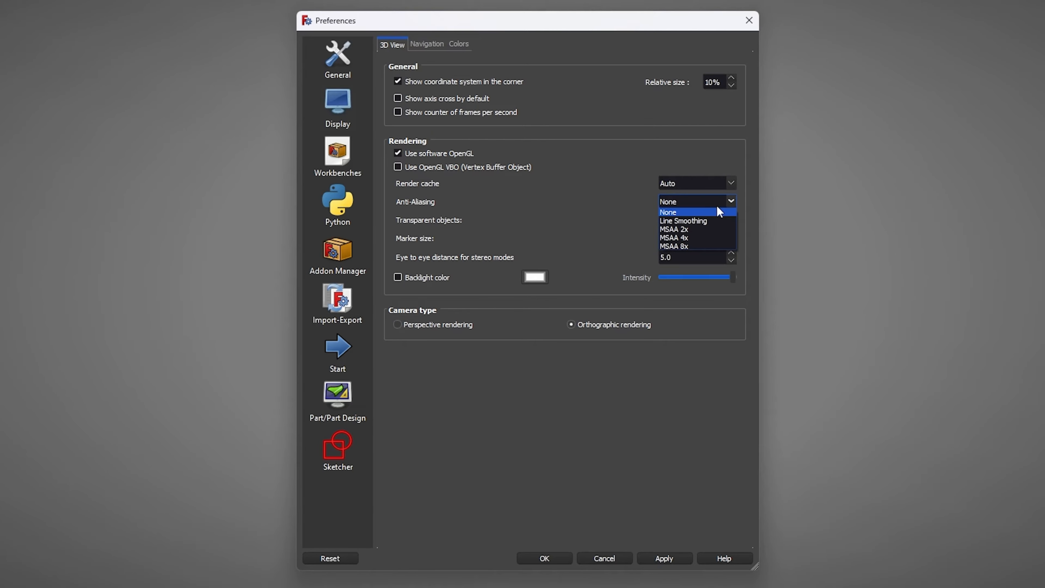
click(702, 245)
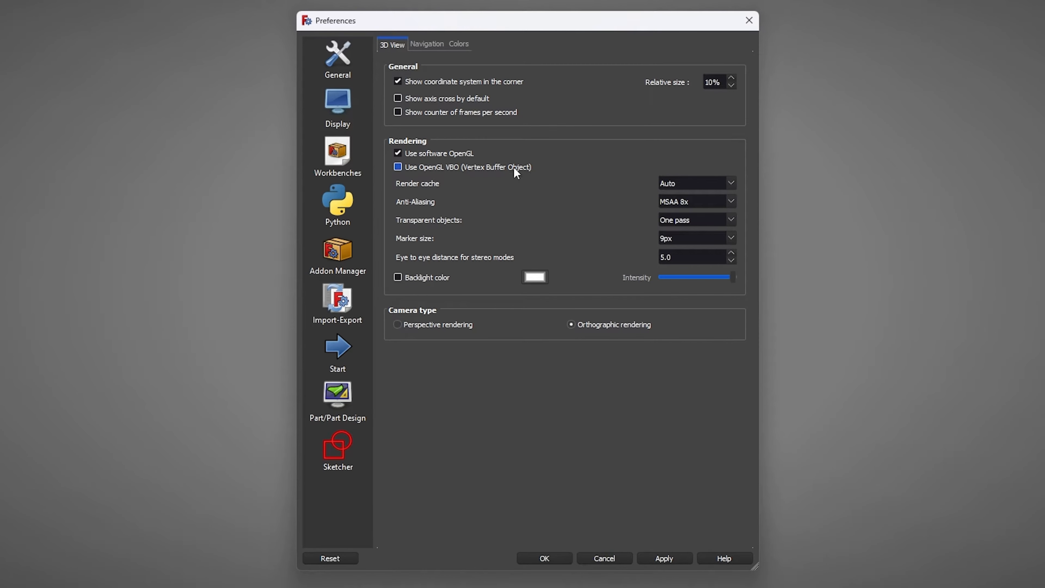
- Turn off the use of software OpenGL in the 3D View rendering settings
click(398, 153)
click(398, 154)
click(399, 152)
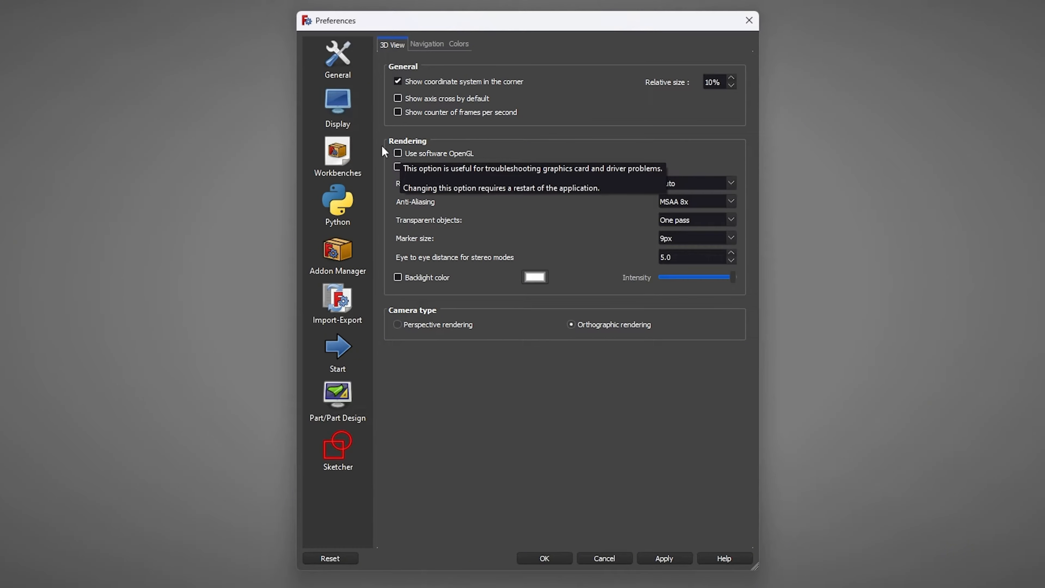
- In the Workbenches preferences, set the start up workbench to Part Design
click(350, 148)
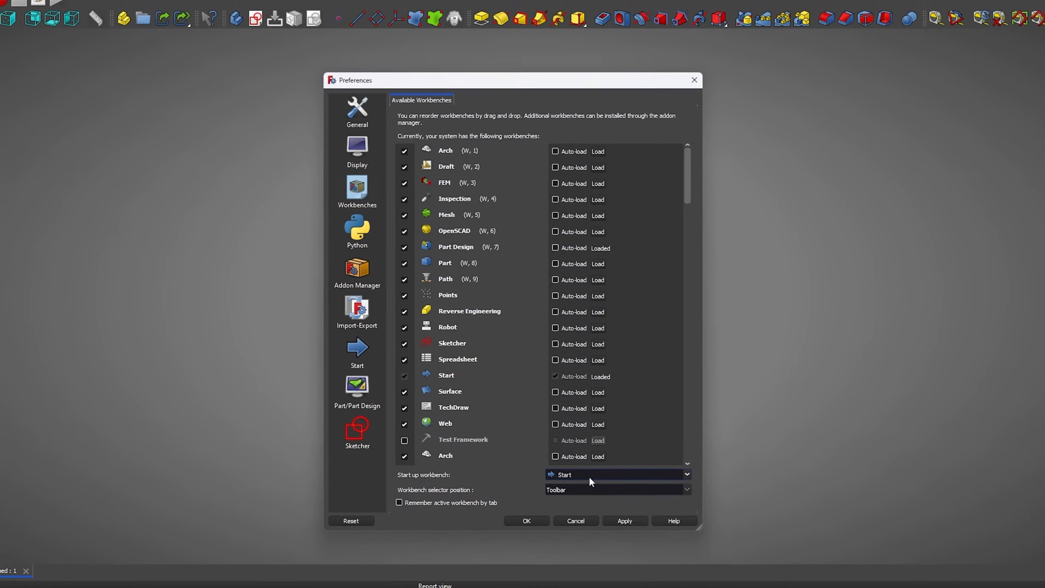
click(622, 502)
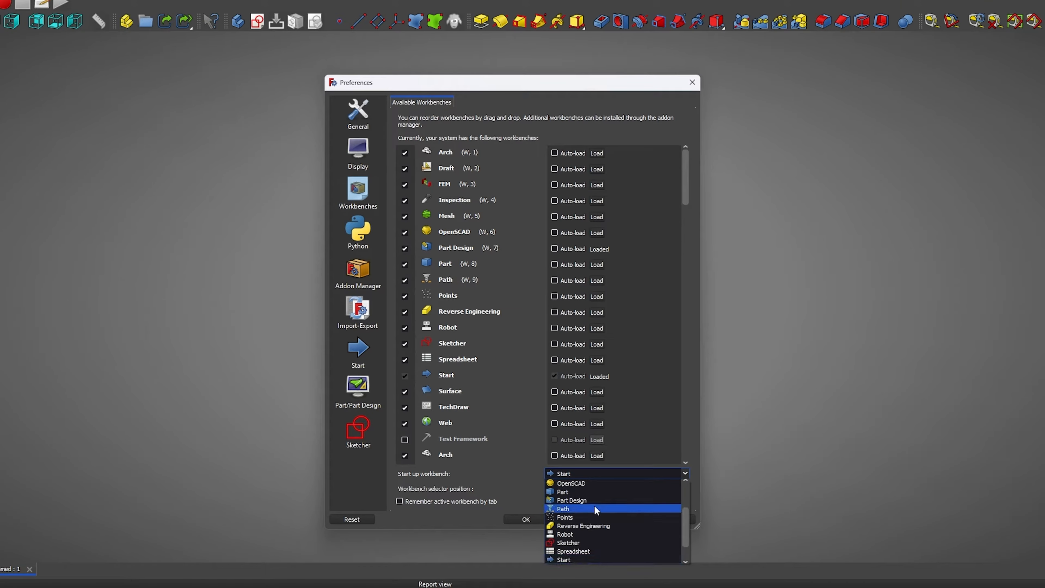
scroll(607, 514, up, 2)
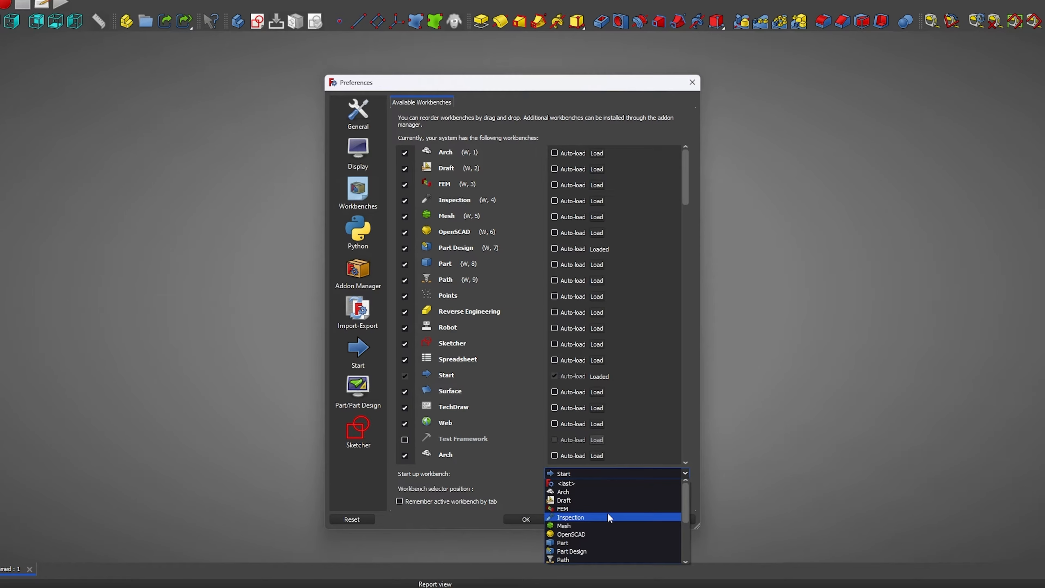
click(587, 551)
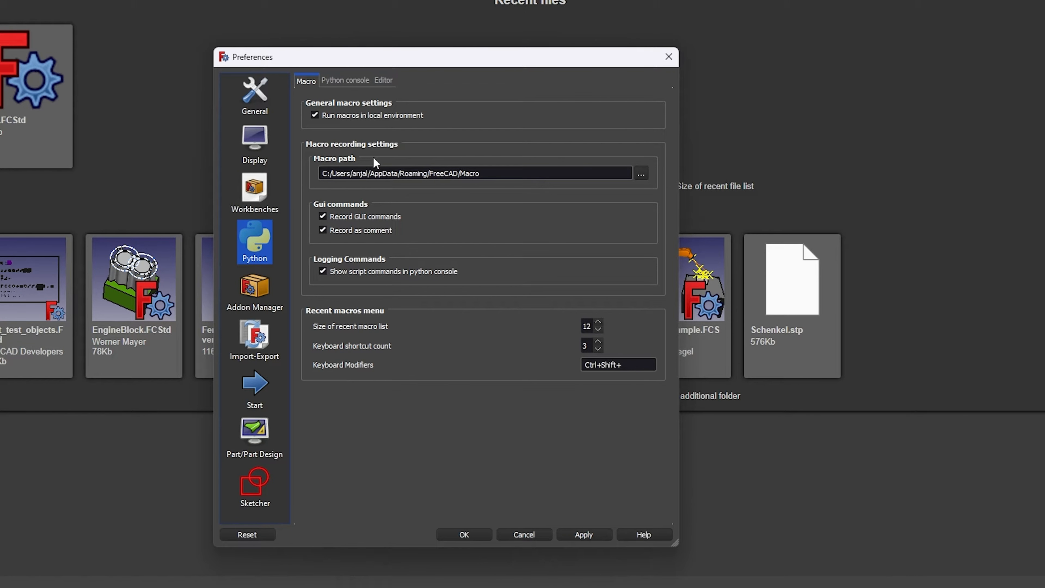
- Review the Python console, Editor and Macro pages of the Python preferences and open the Addon Manager preferences
click(336, 80)
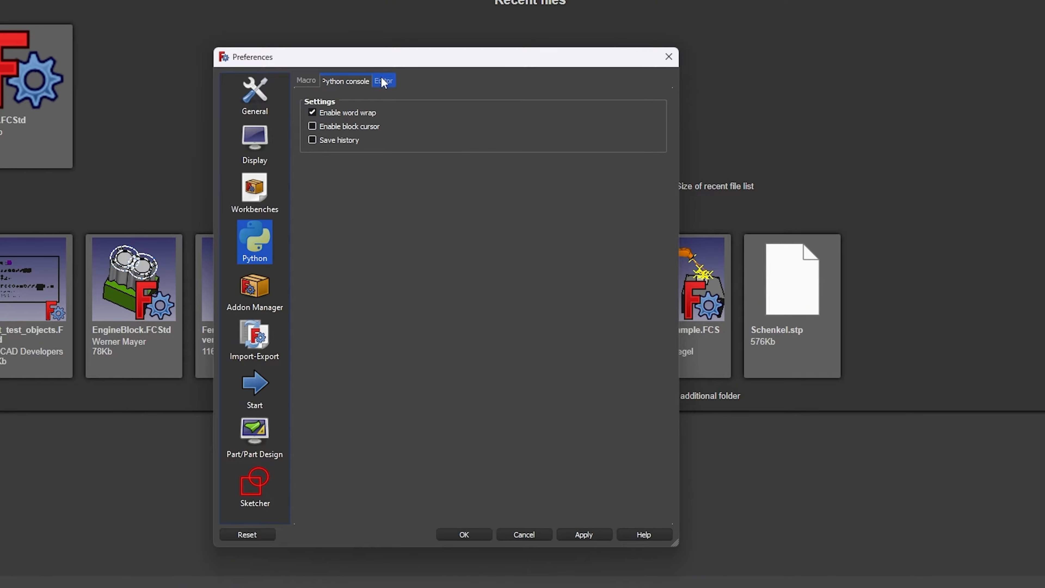
click(383, 80)
click(341, 83)
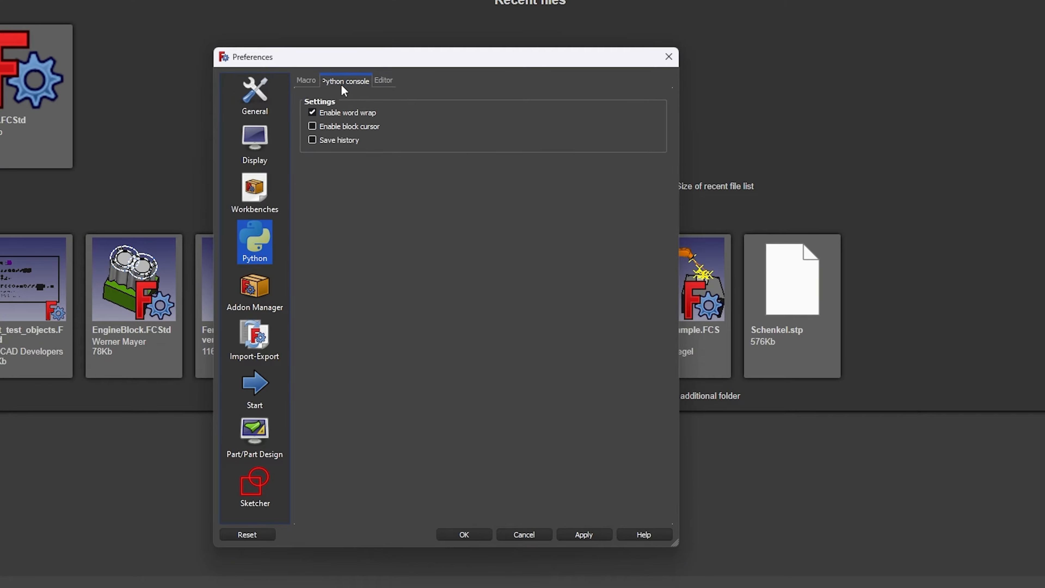
click(306, 81)
click(257, 290)
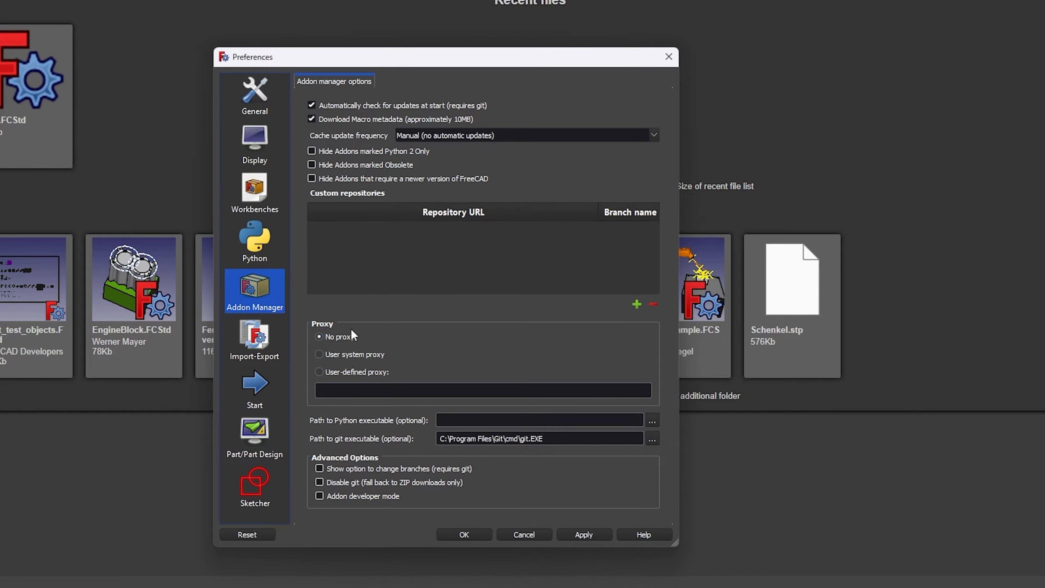
- Review the Import-Export preferences, looking through the IFC, DAE, DXF, DWG, IGES and STEP options
click(254, 338)
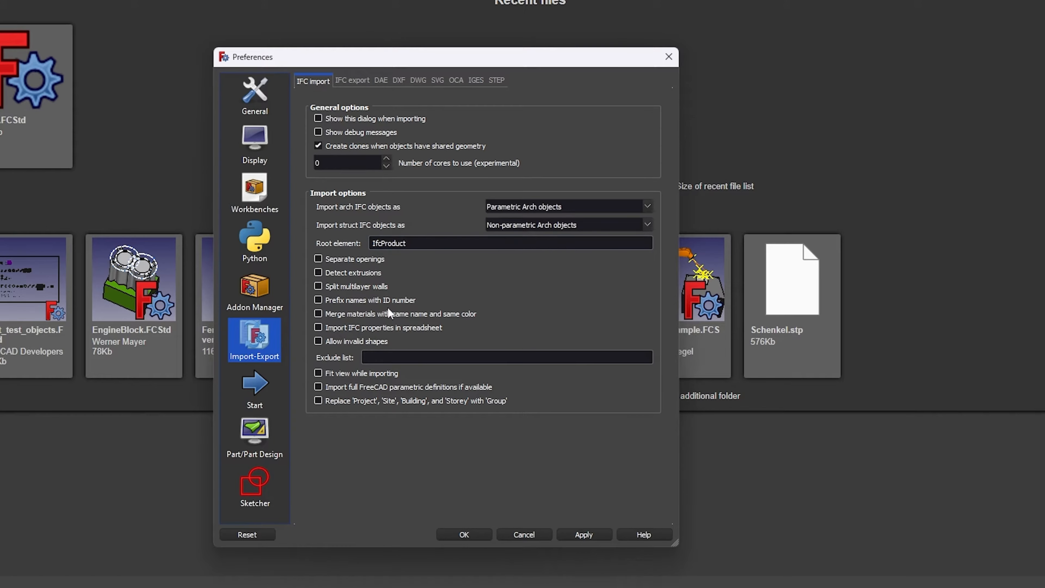
click(352, 80)
click(322, 82)
click(347, 82)
click(382, 80)
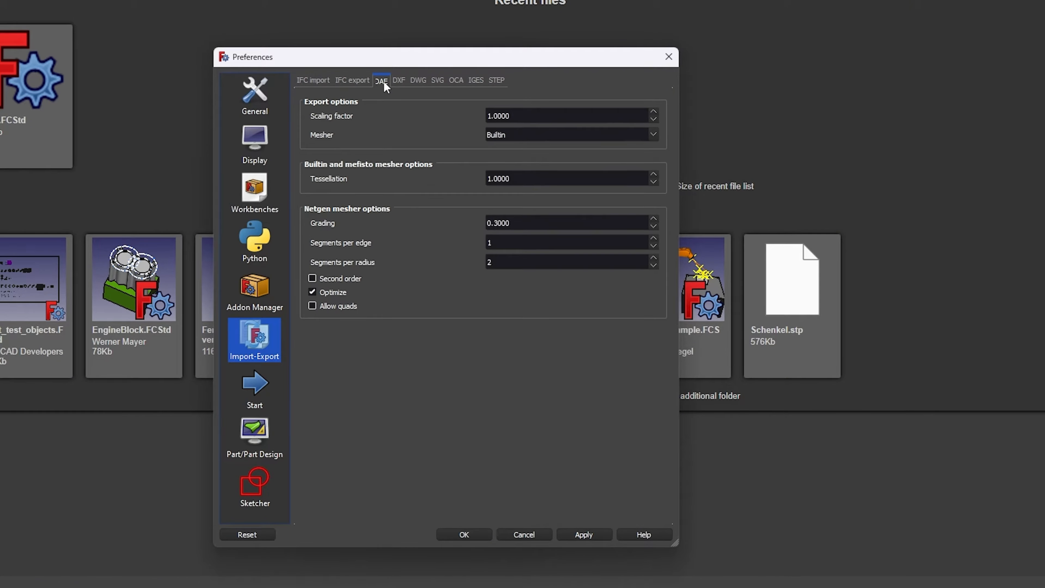
click(399, 79)
click(418, 82)
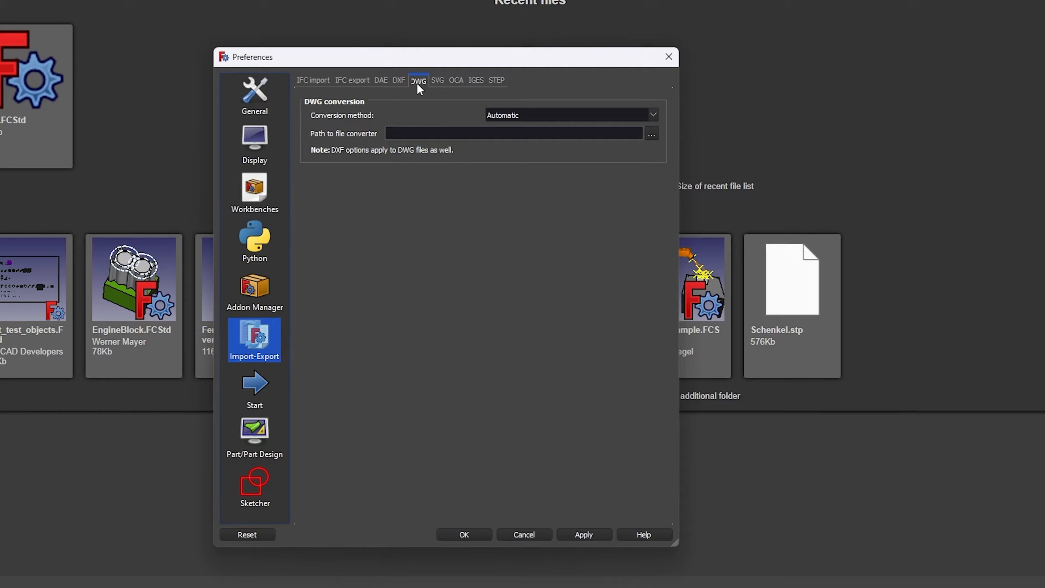
click(473, 85)
click(494, 81)
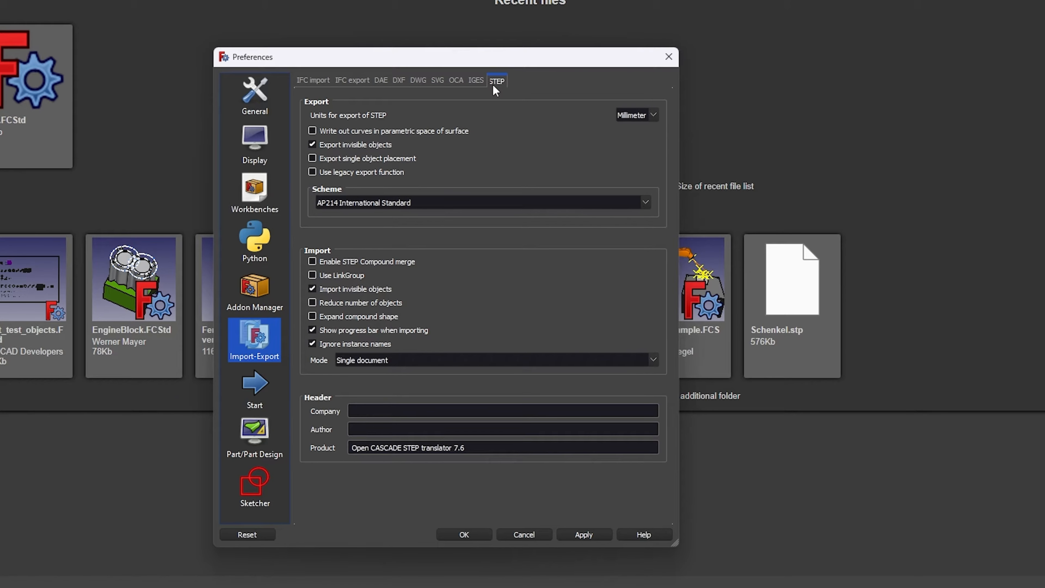
click(478, 81)
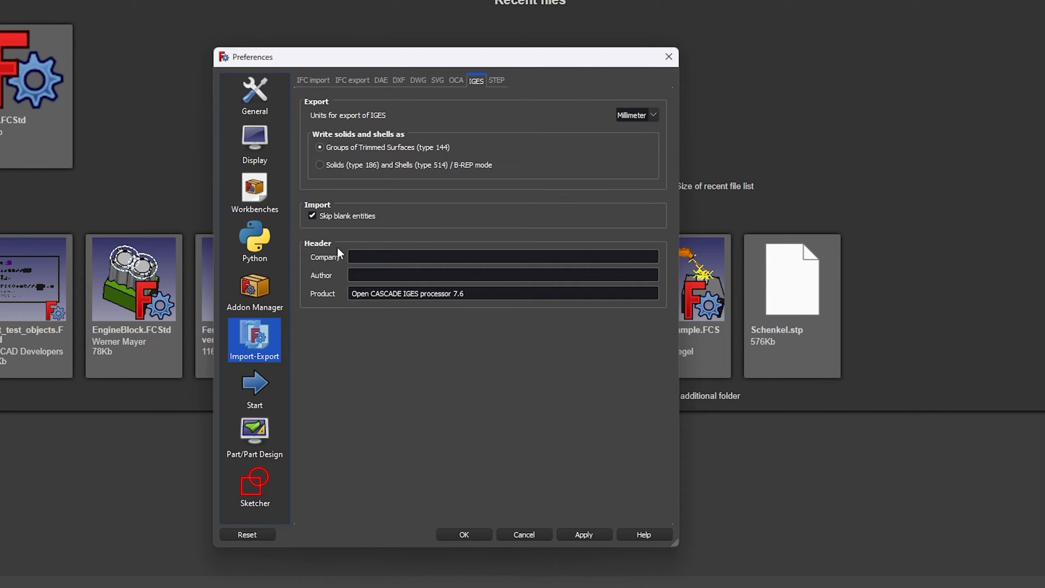
- In the Start preferences, set the start page font family to sans at 15px and apply the change
click(267, 396)
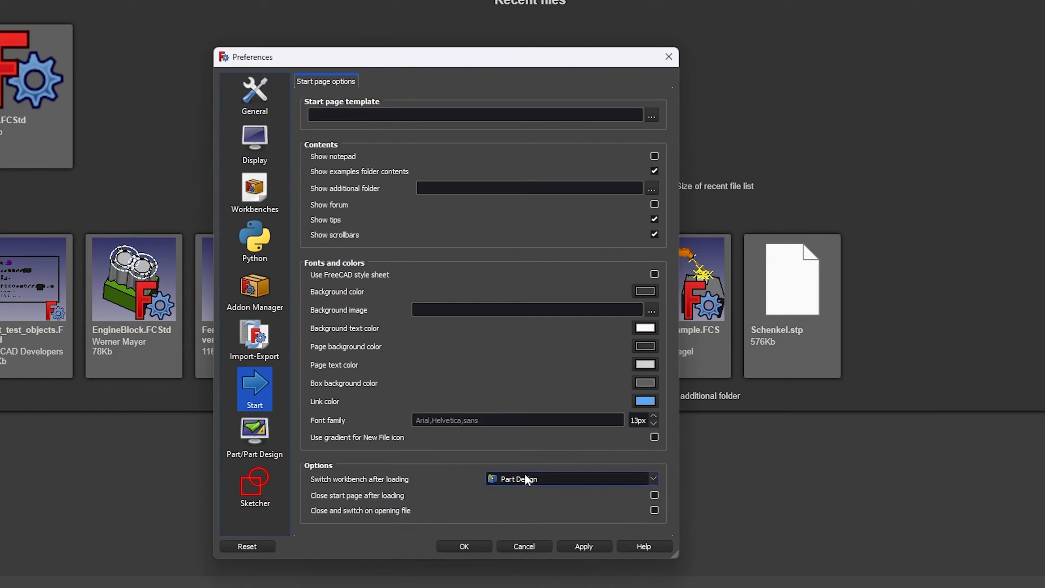
click(619, 420)
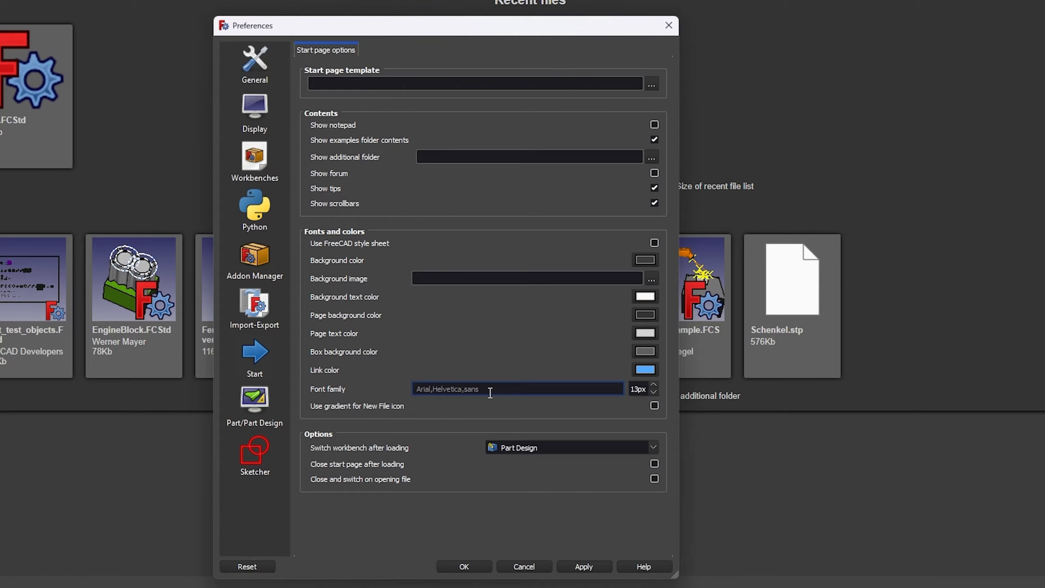
text(san)
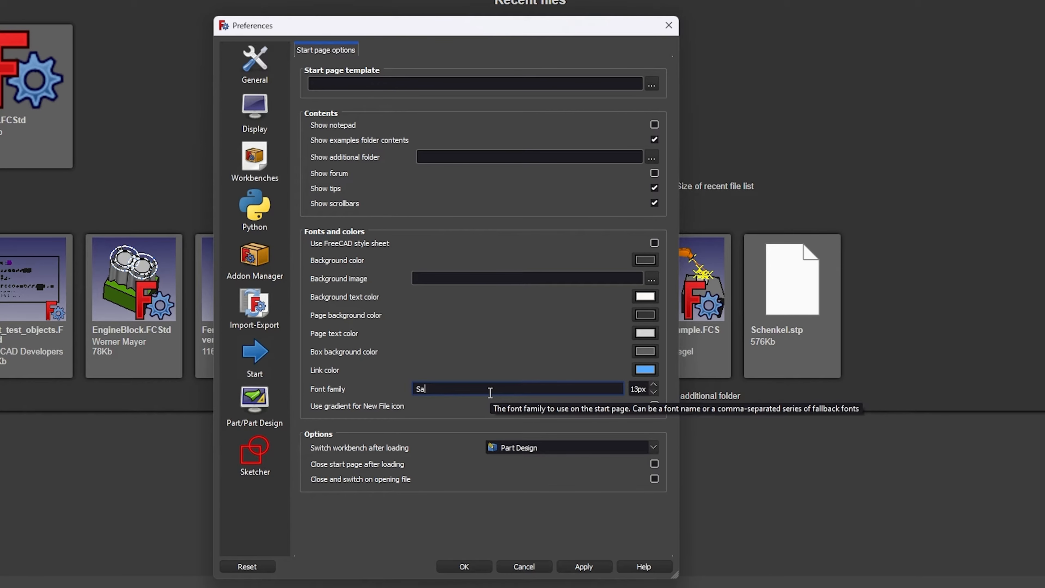
text(s)
click(655, 384)
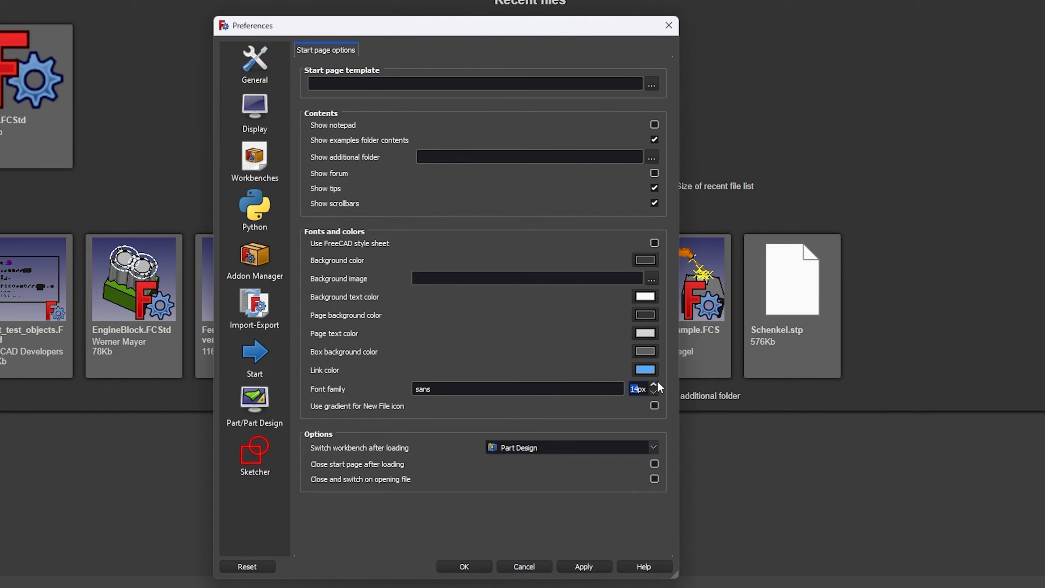
click(586, 565)
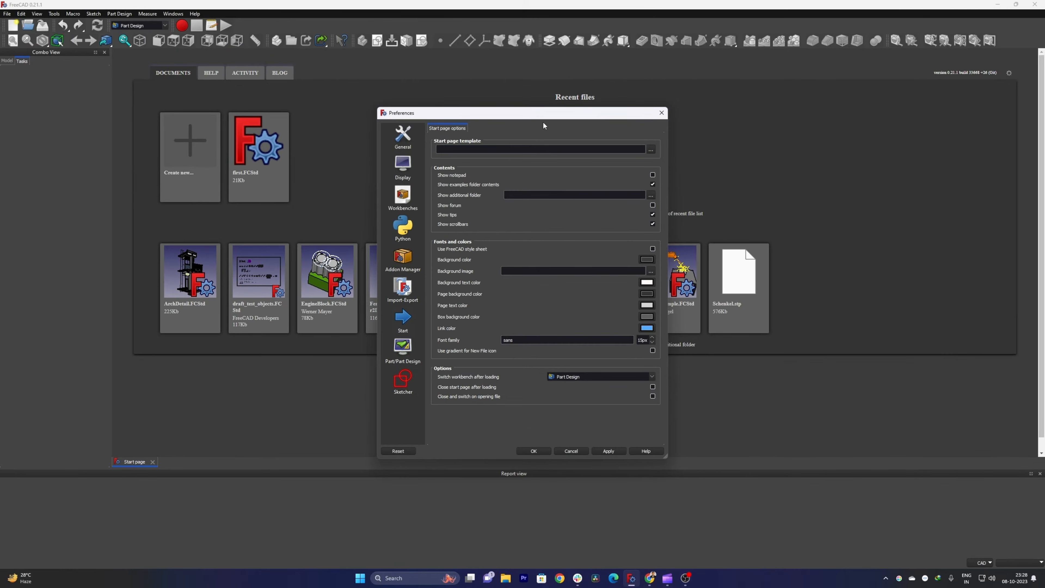
drag(547, 117, 851, 199)
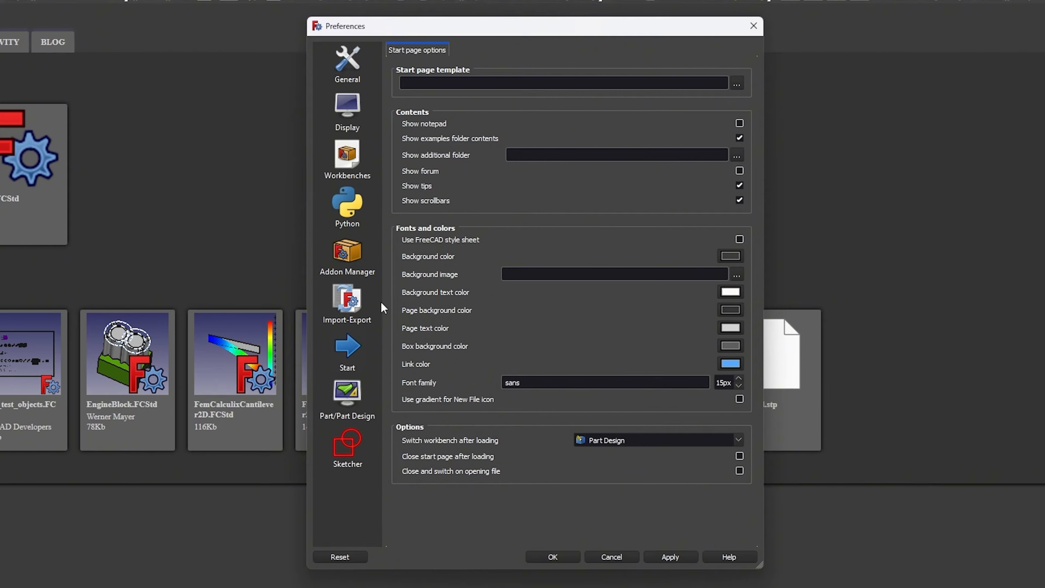
- Apply the Part/Part Design model settings with automatic checking and refining after boolean operations and refining after sketch-based operations enabled
click(712, 433)
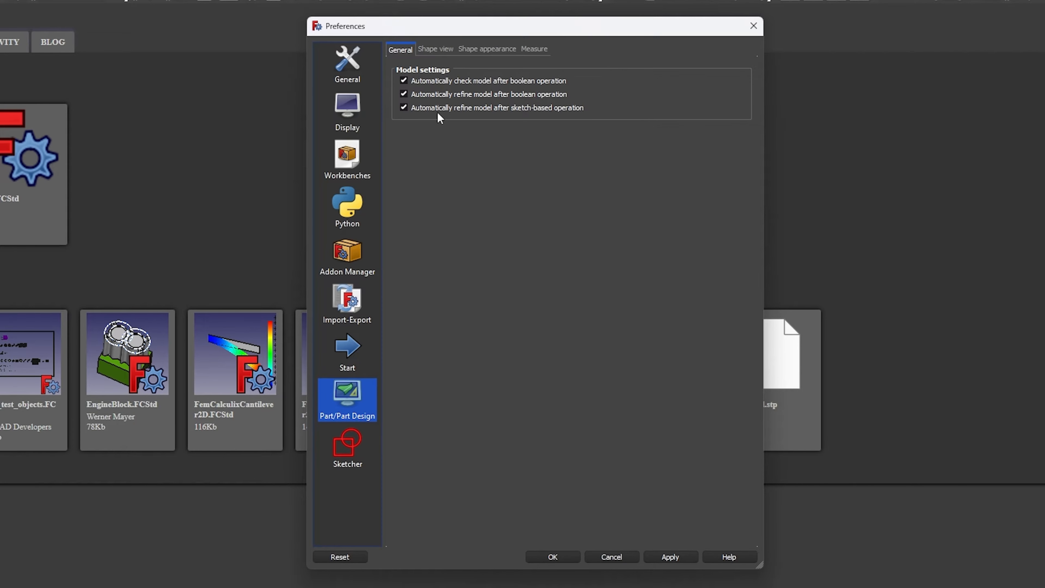
click(675, 559)
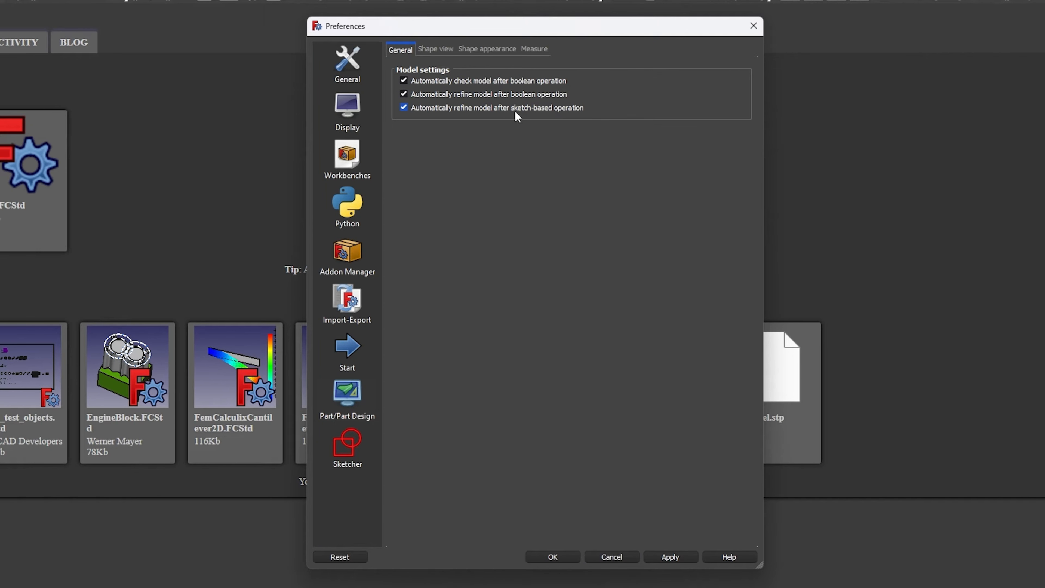
- Review the Shape view, Shape appearance and Measure pages of the Part/Part Design preferences, including the default shape color choices
click(442, 50)
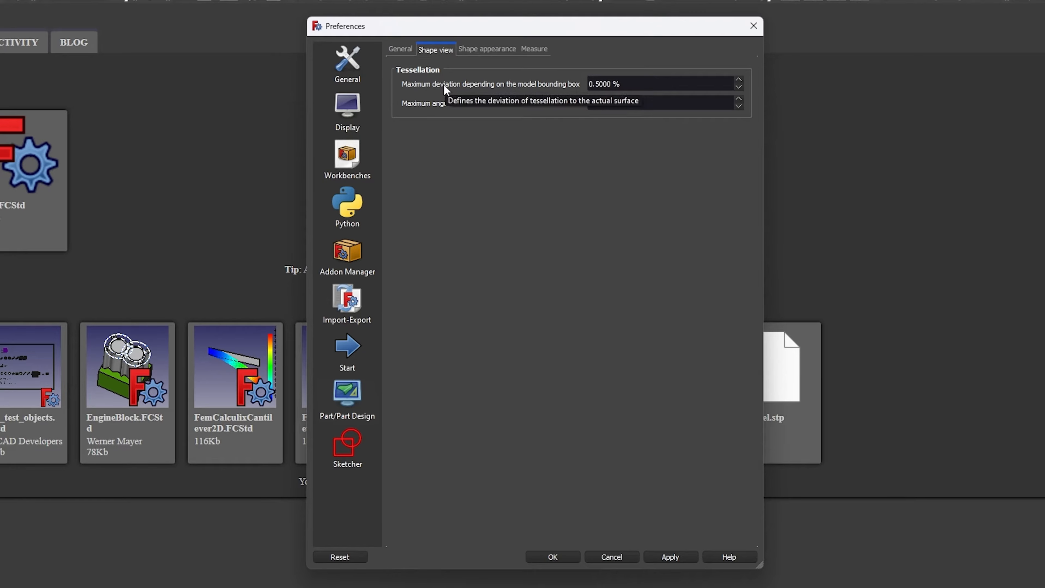
click(492, 50)
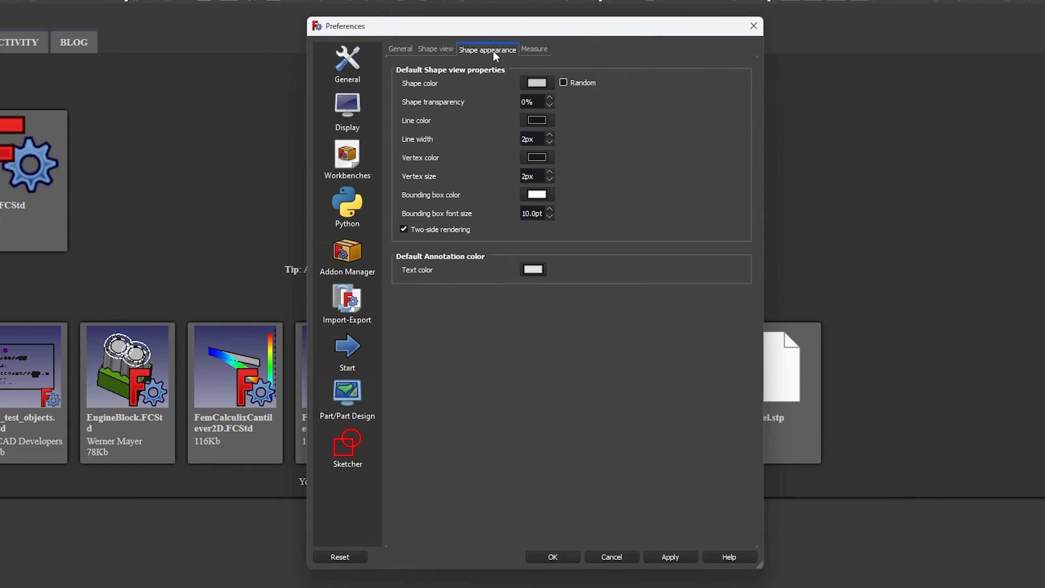
click(539, 83)
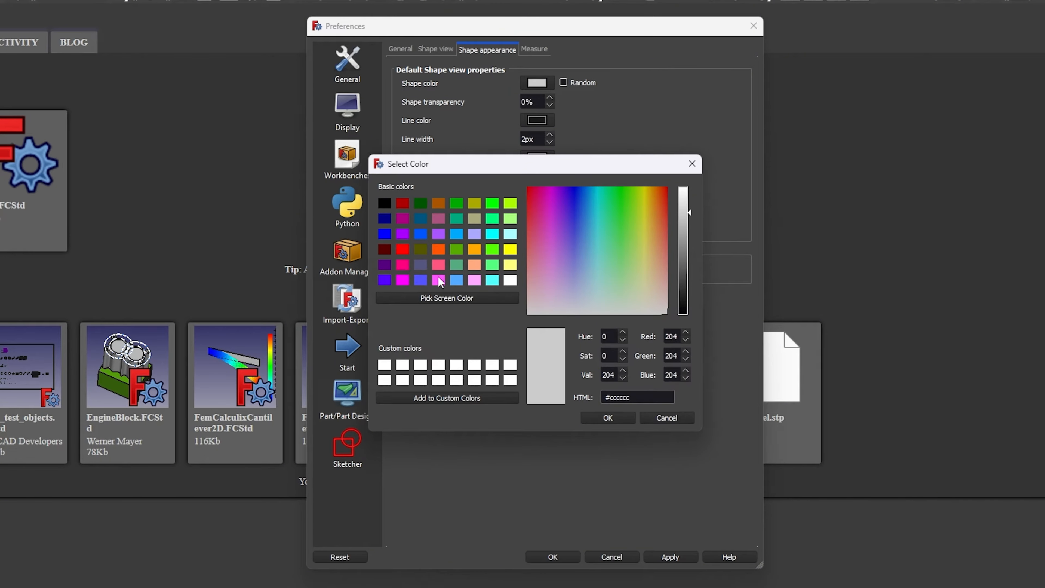
click(692, 163)
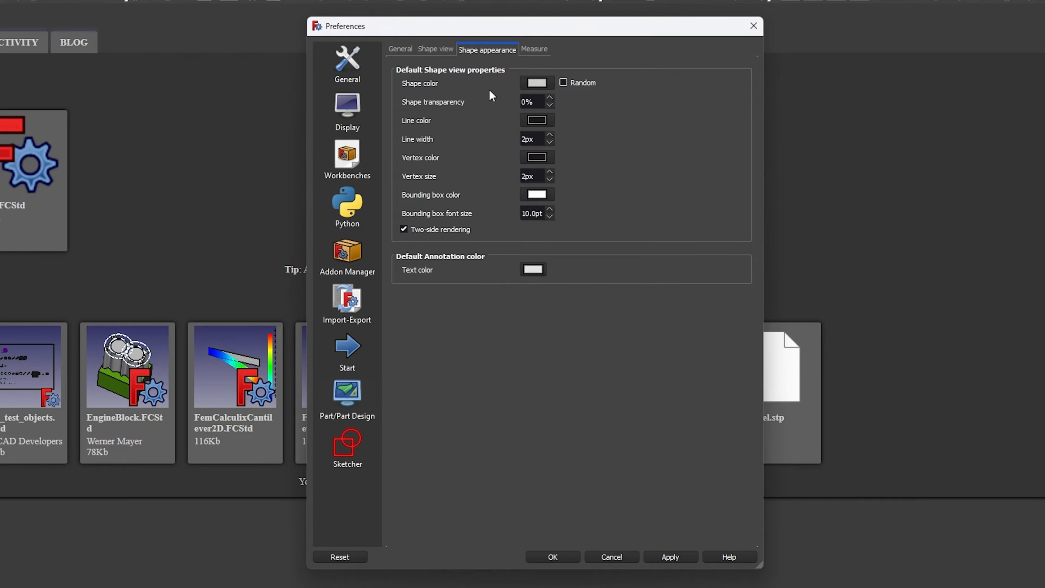
click(534, 49)
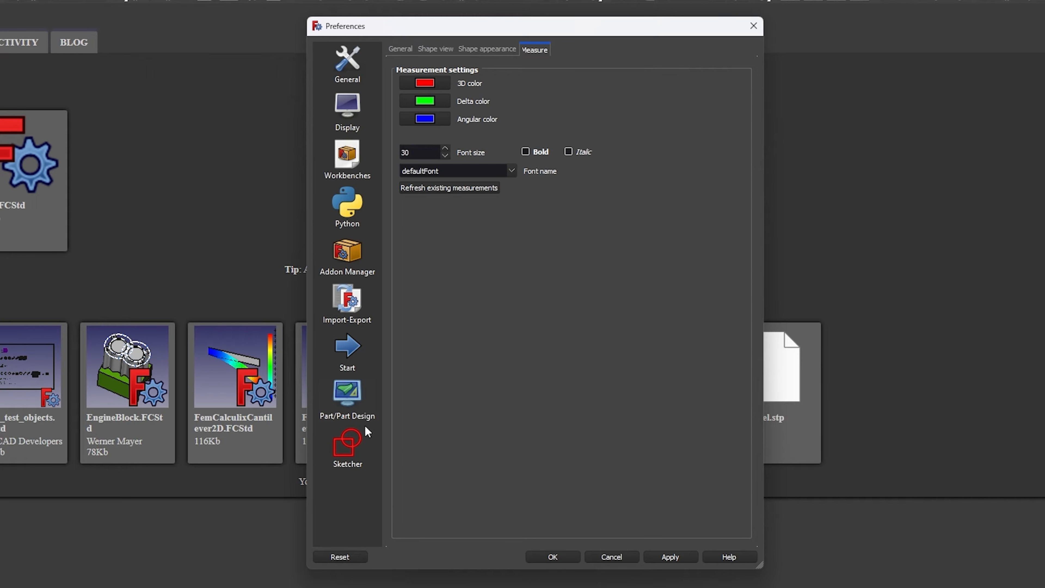
- Review the General, Grid and Colors pages of the Sketcher preferences and apply them
click(347, 437)
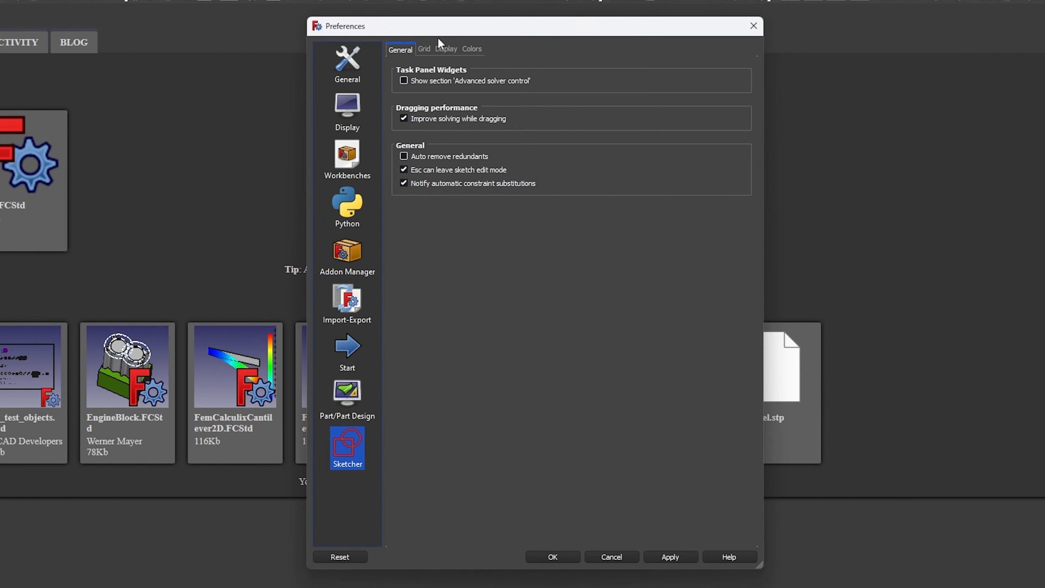
click(424, 48)
click(472, 50)
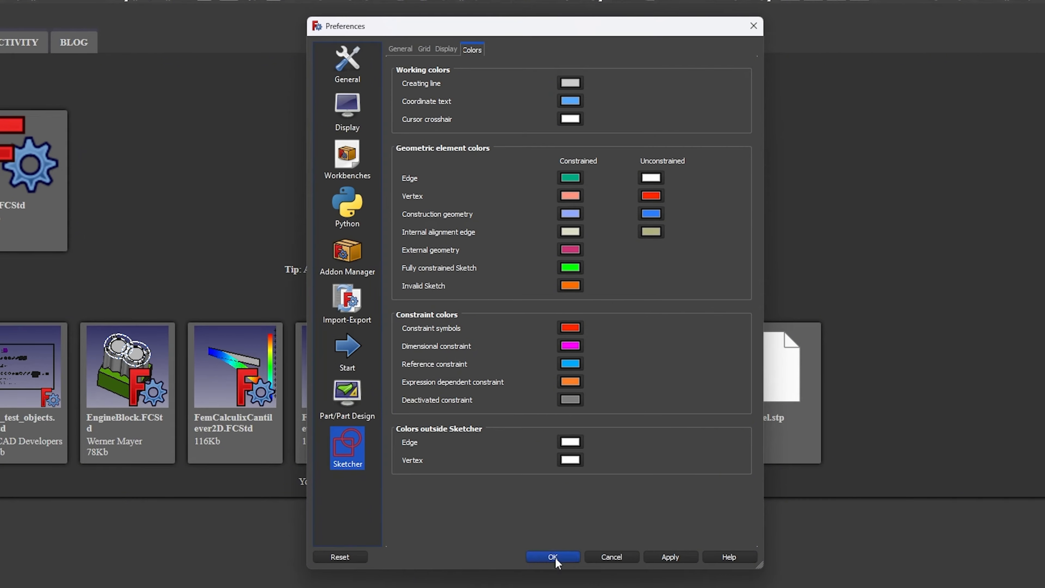
click(685, 561)
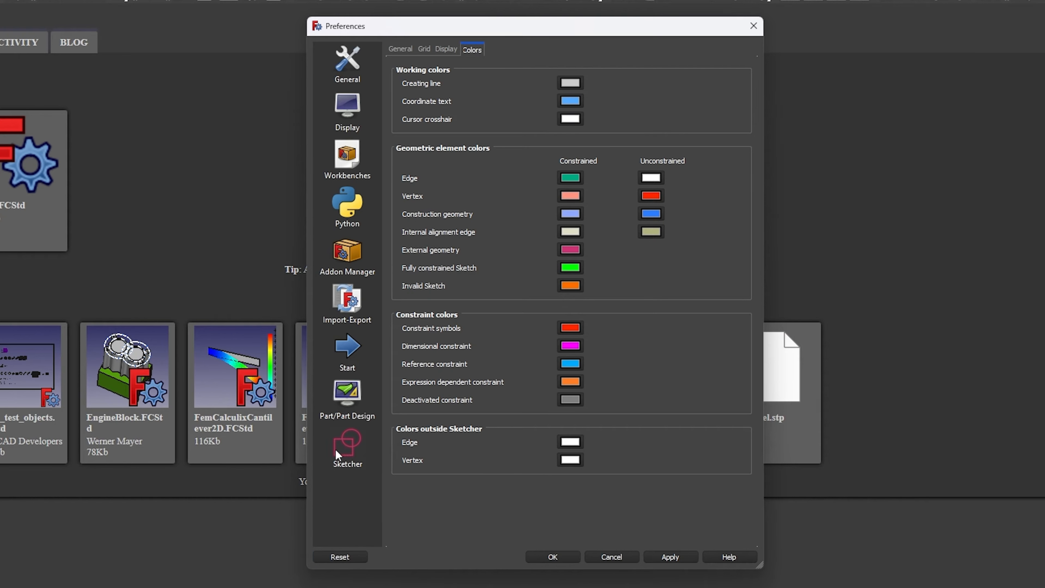
click(553, 557)
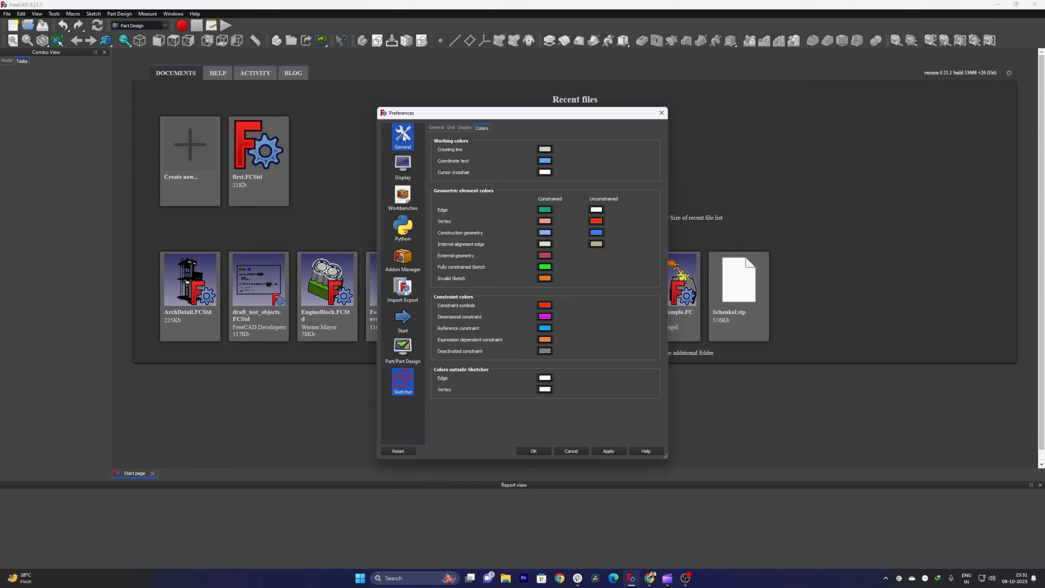
- In the General preferences, set the size of toolbar icons to Extra large (48px) and apply it
click(402, 137)
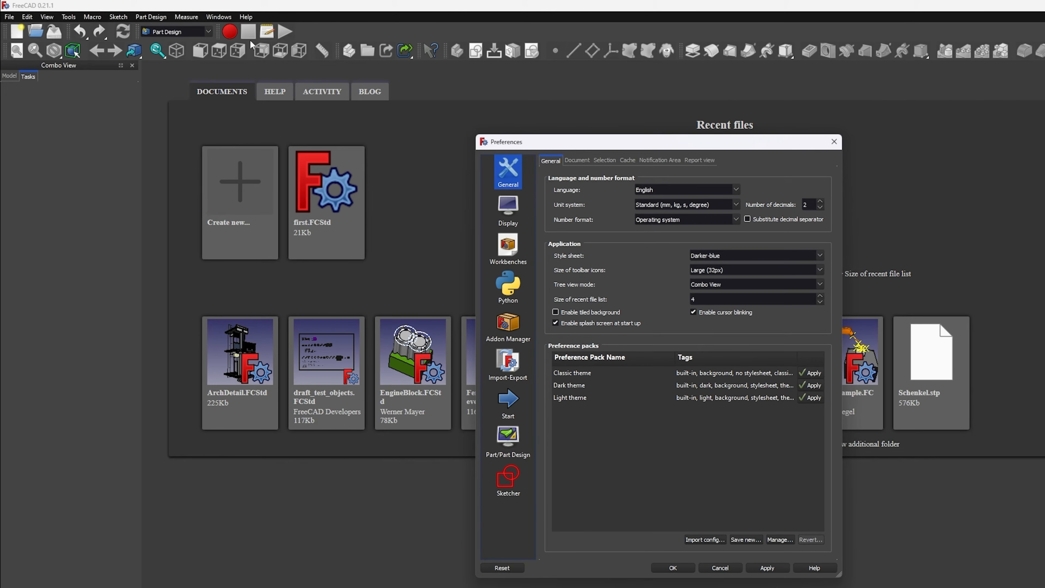
click(802, 271)
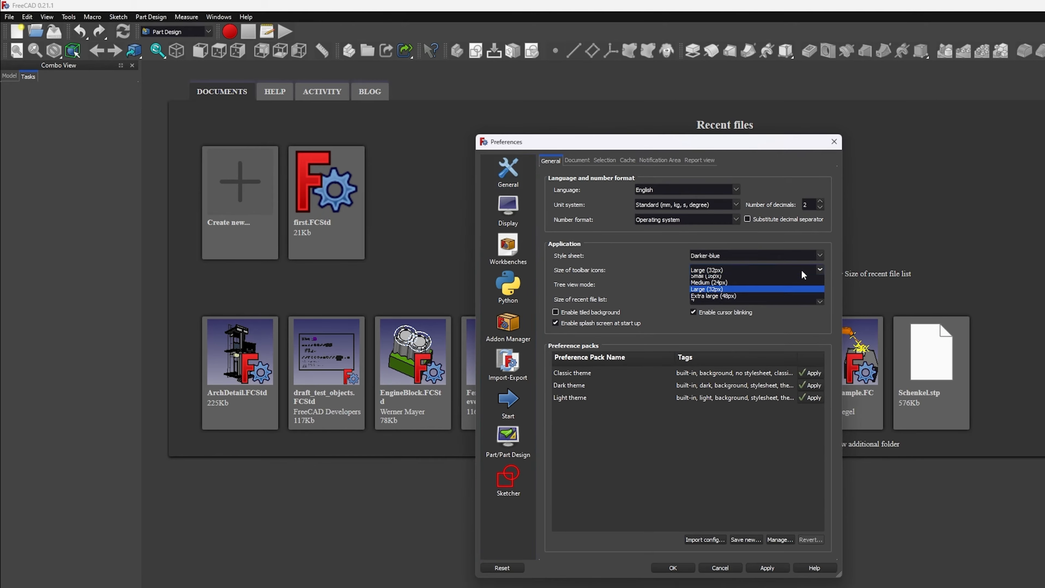
click(759, 296)
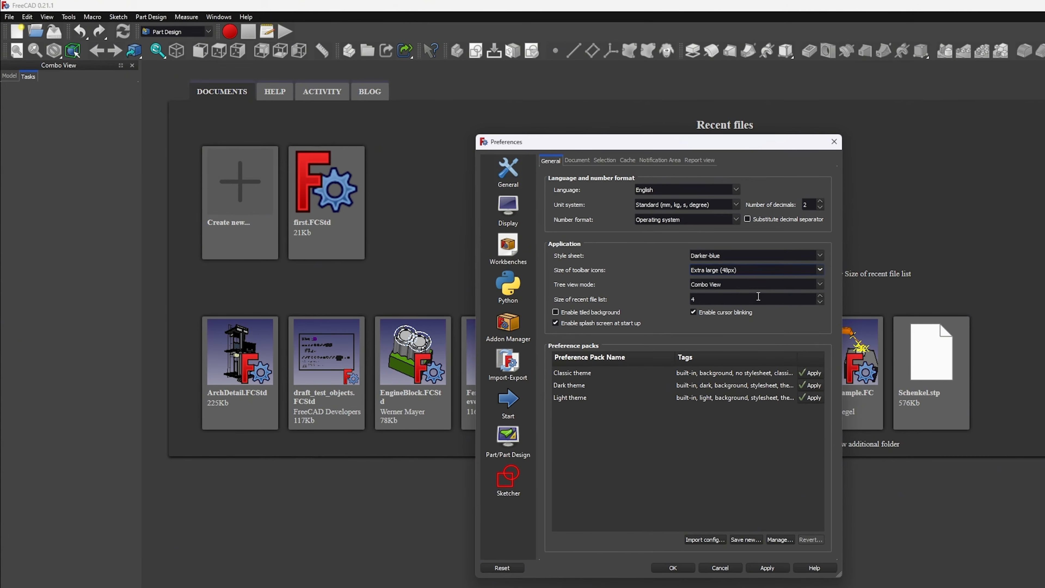
click(763, 568)
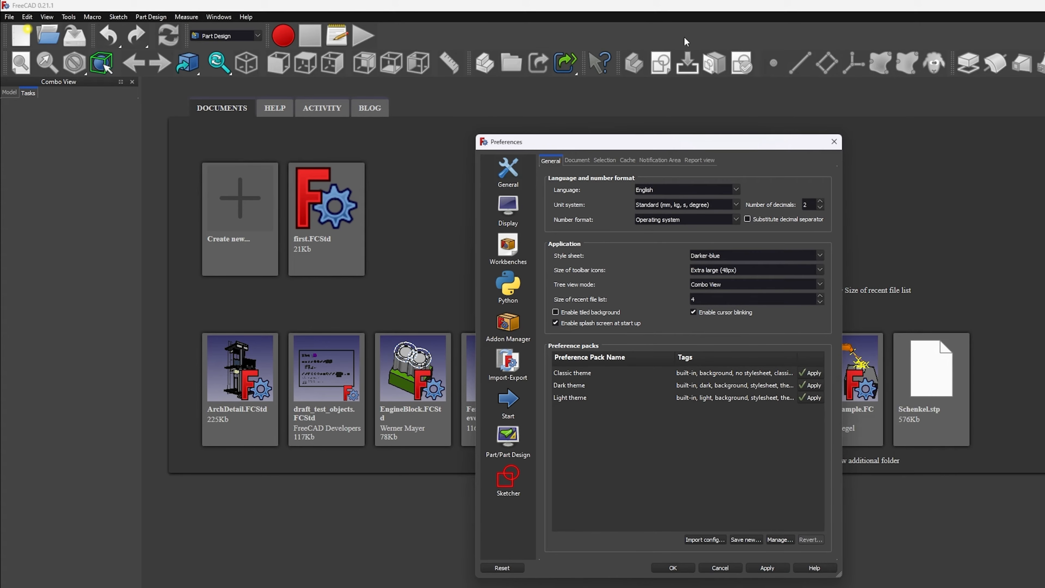
- Set the size of toolbar icons to Small (16px) and apply it
click(820, 270)
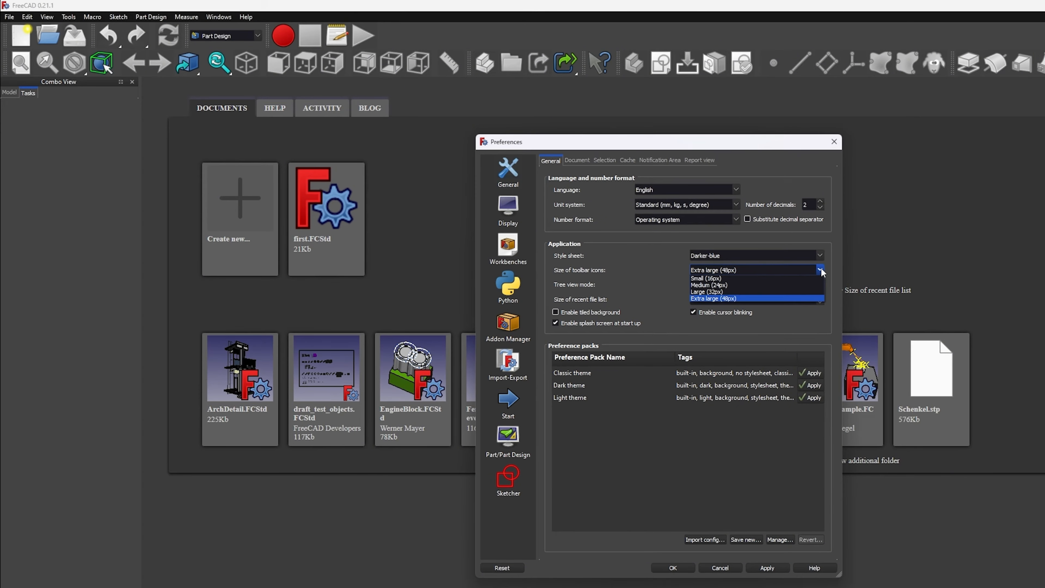
click(802, 278)
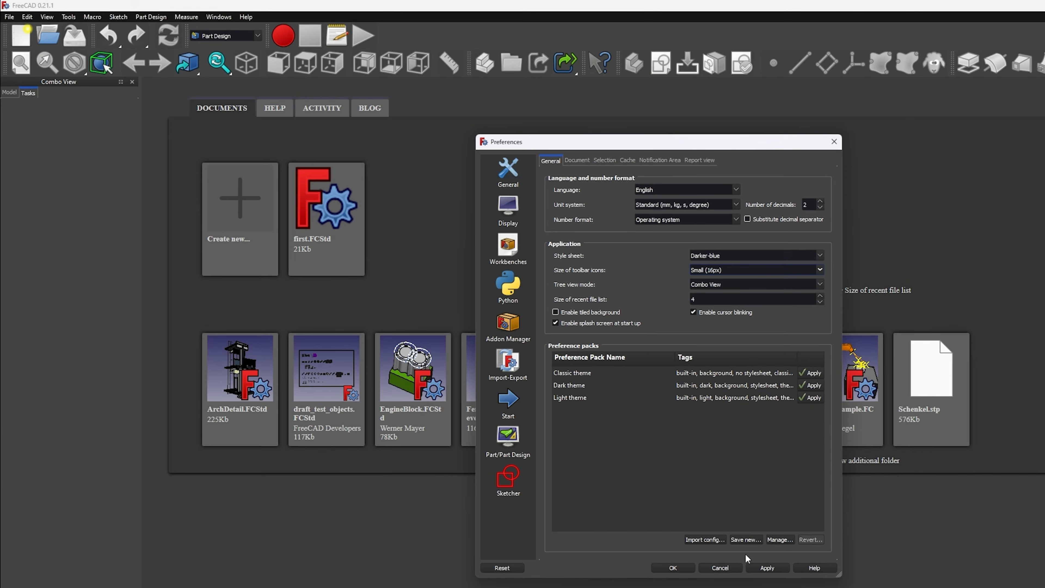
click(765, 571)
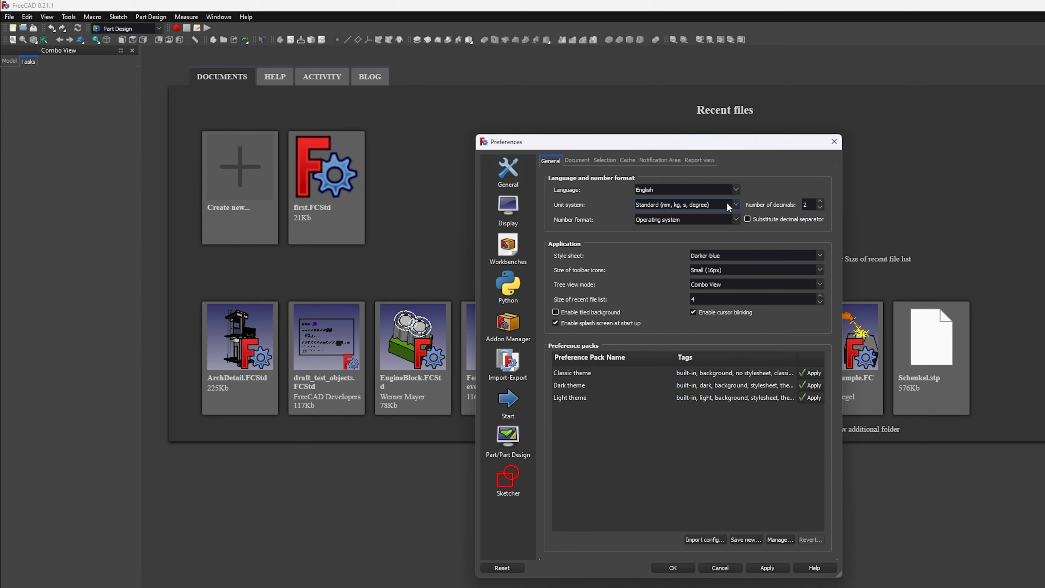
- Set the size of toolbar icons to Large (32px) and apply it
click(756, 270)
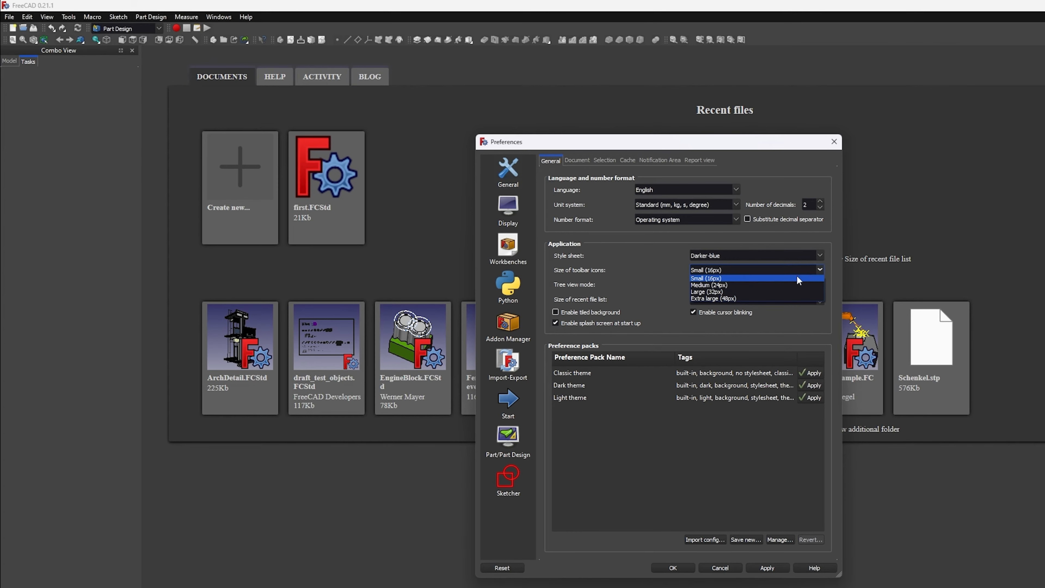
click(745, 291)
click(767, 568)
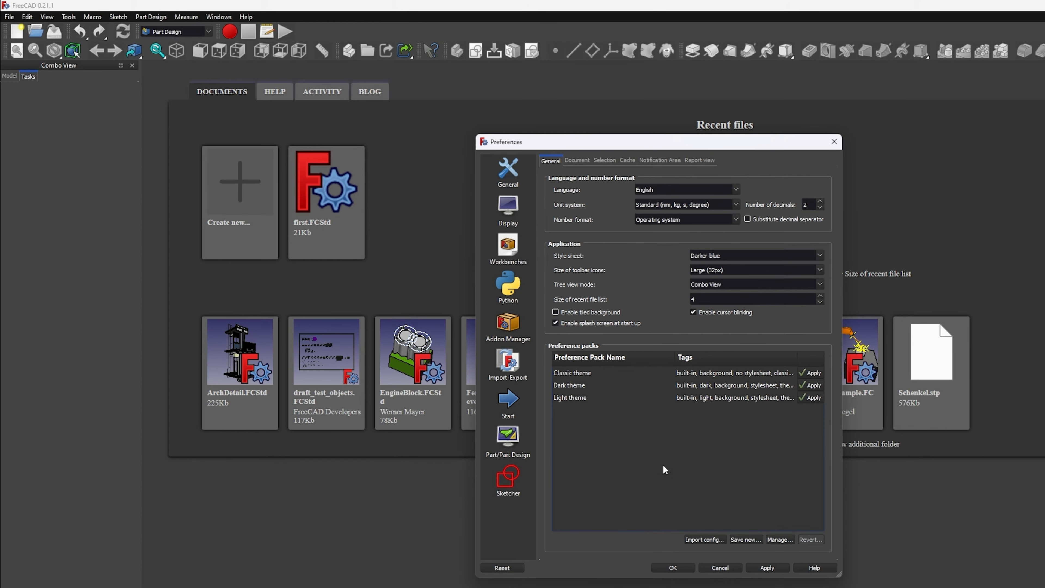
click(747, 540)
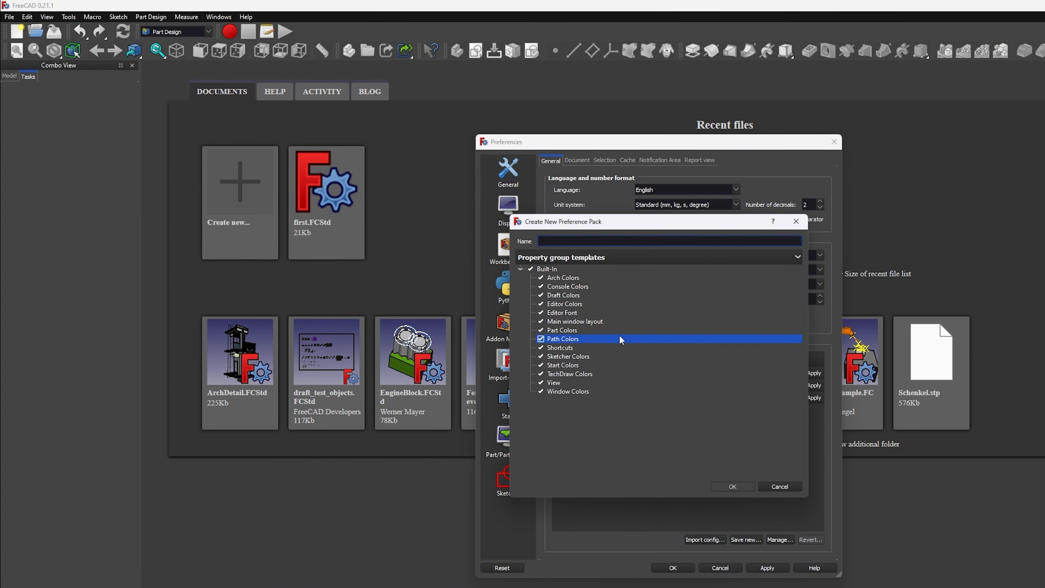
click(780, 487)
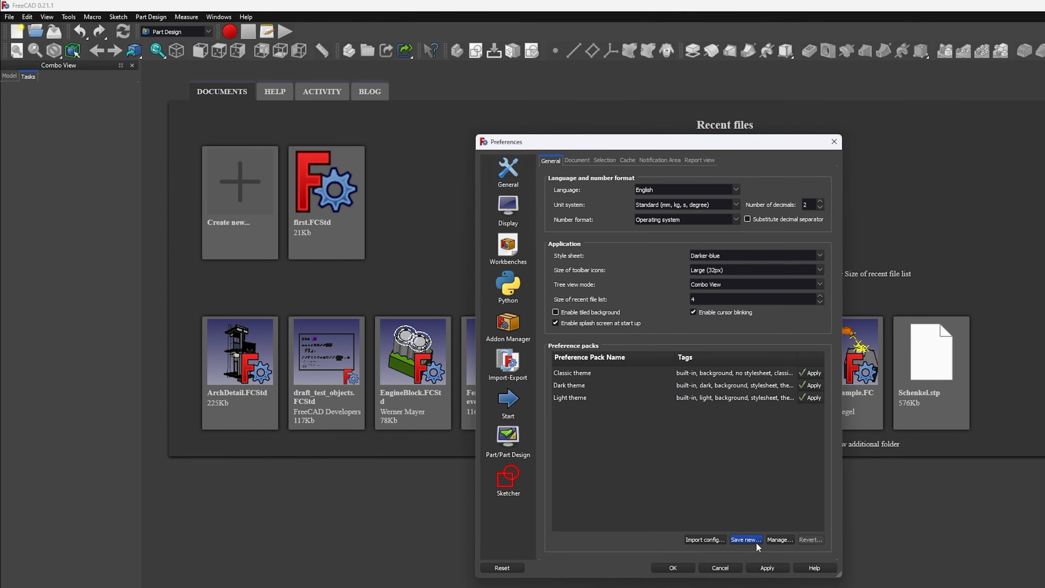
click(747, 540)
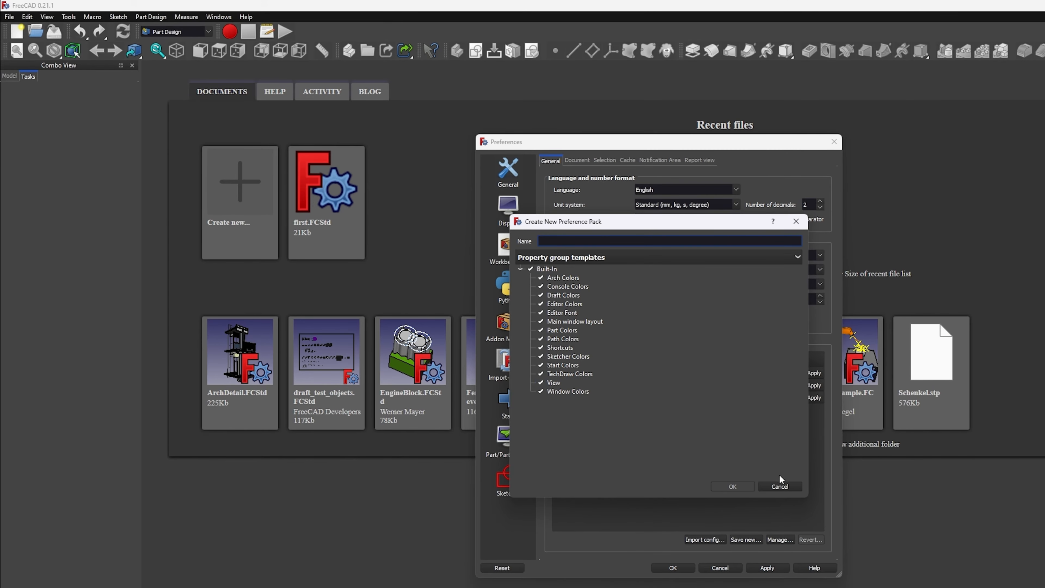
click(762, 486)
- Save the current settings as a new preference pack named "test" with all built-in property group templates included
click(753, 541)
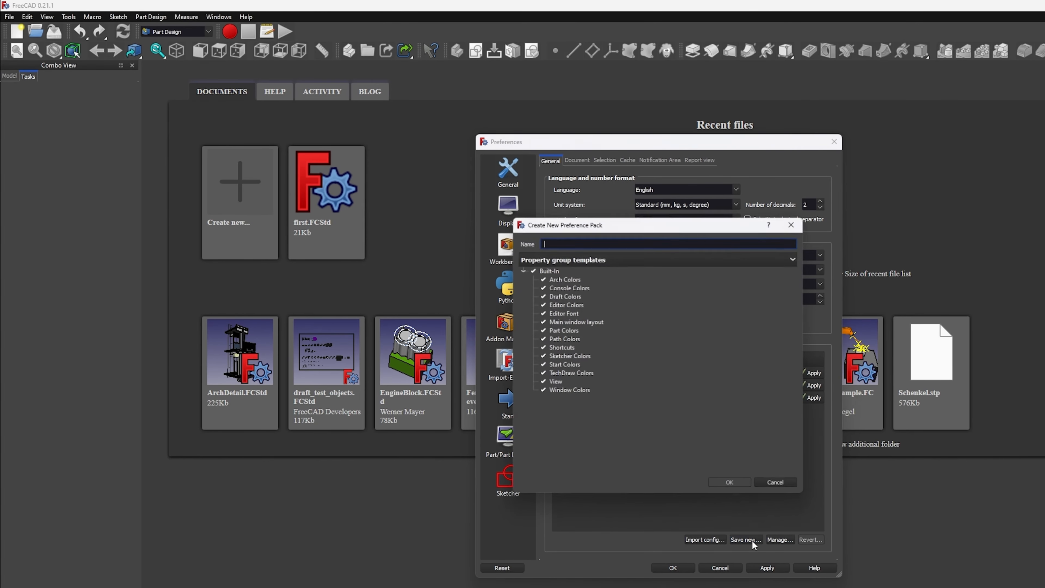
text(test)
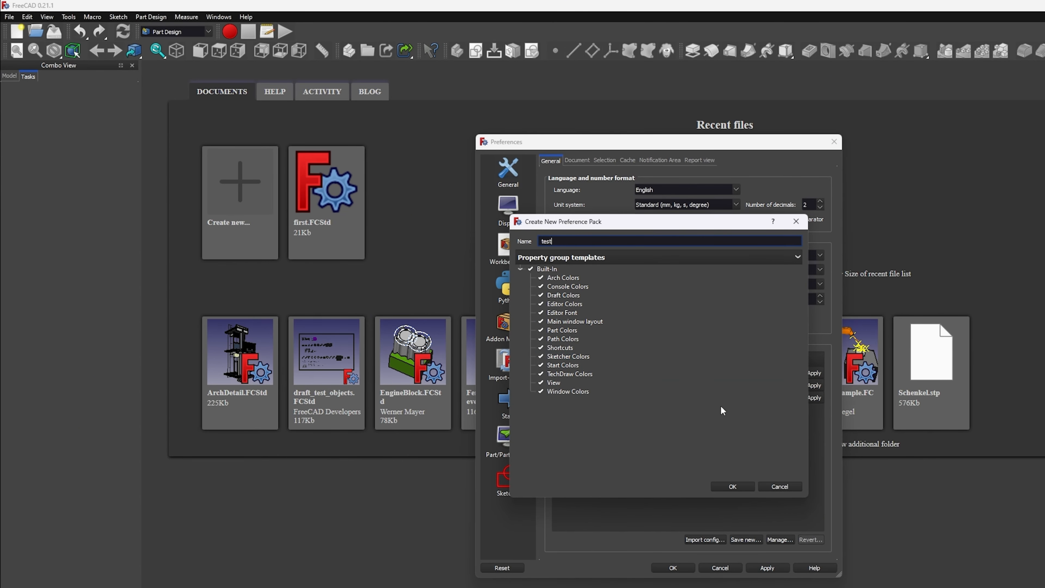
click(733, 487)
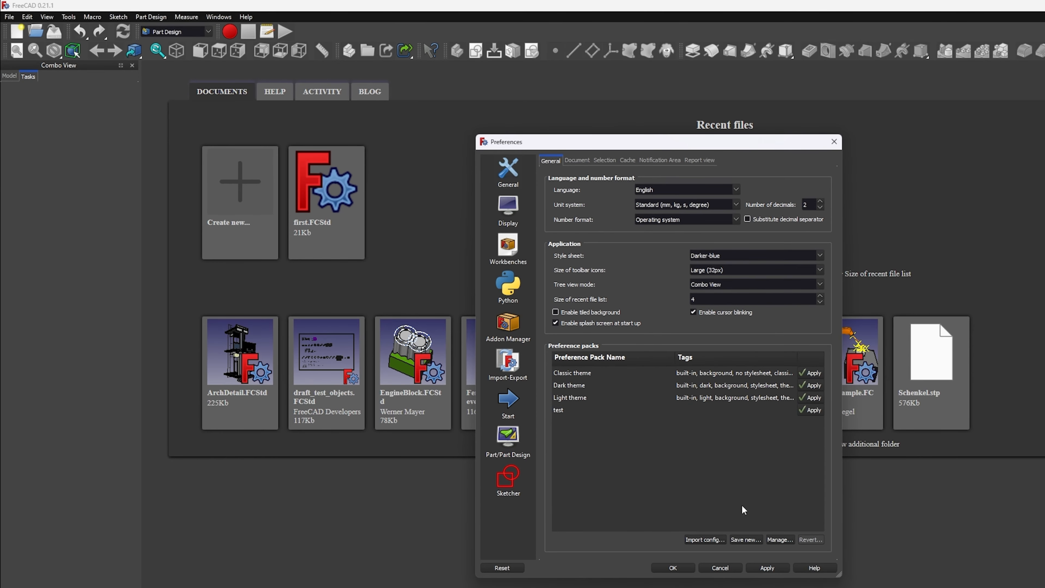
- Delete the user-saved preference pack "test" and close the preference pack manager
click(783, 541)
click(744, 313)
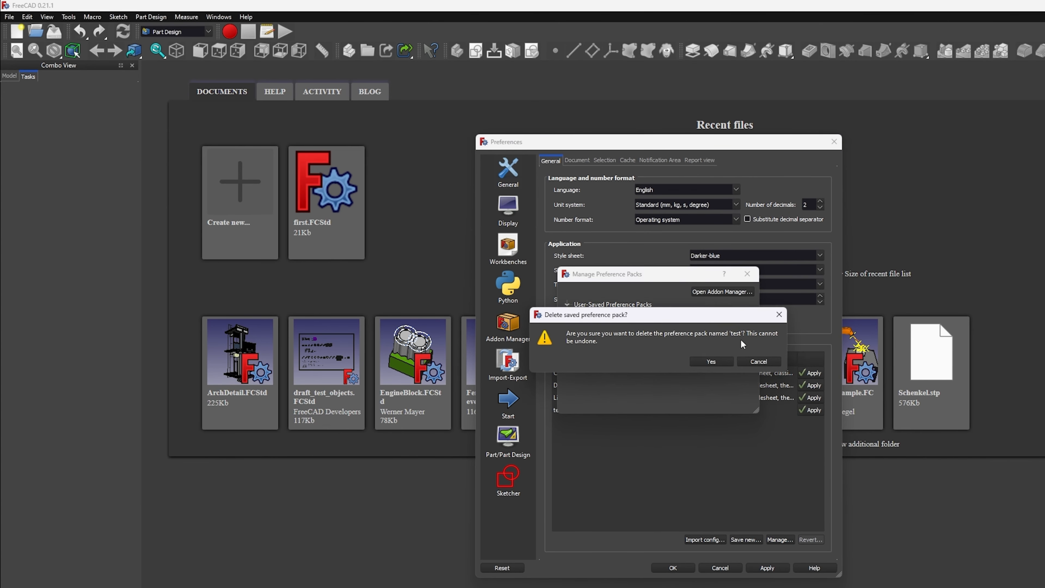
click(716, 358)
click(748, 274)
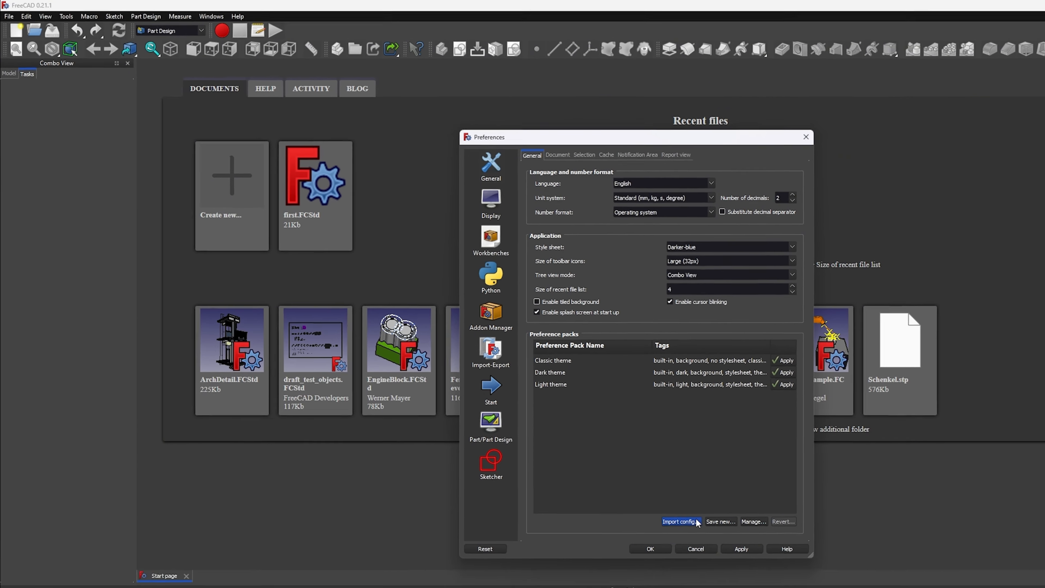
- View the file chooser for importing a FreeCAD config without importing anything, and accept and close the preferences
click(704, 540)
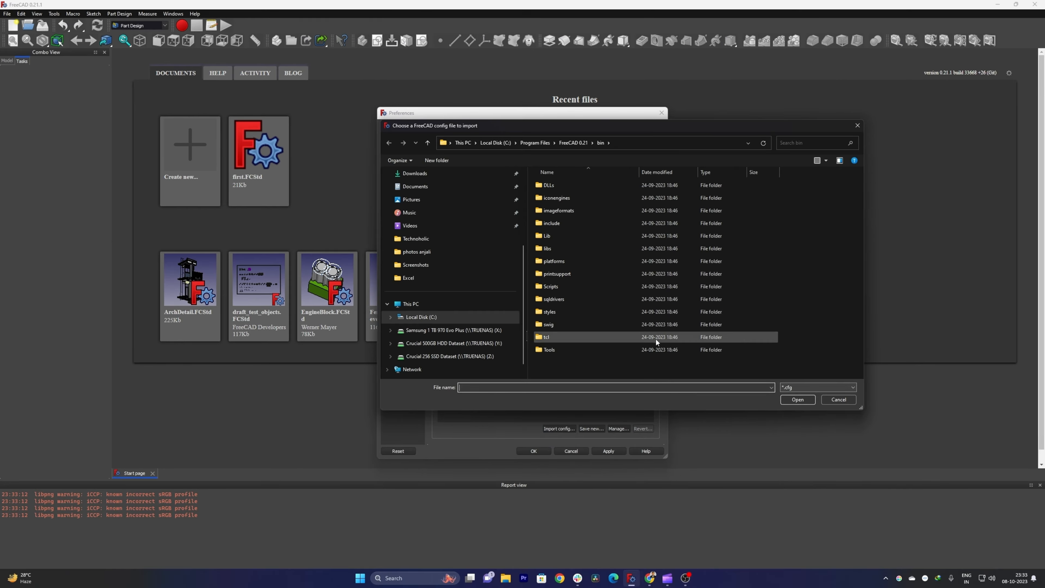
click(839, 399)
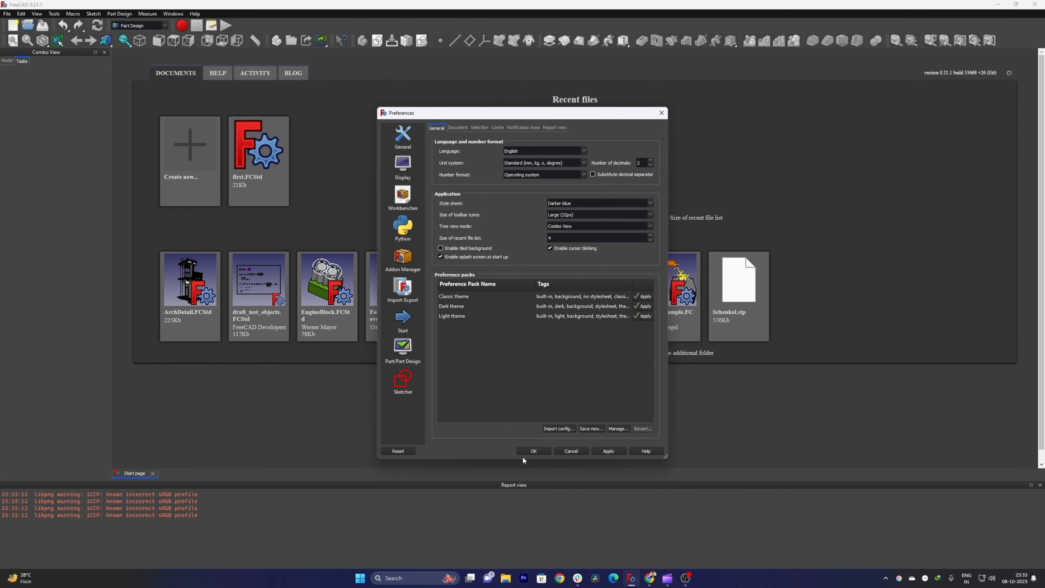
click(533, 450)
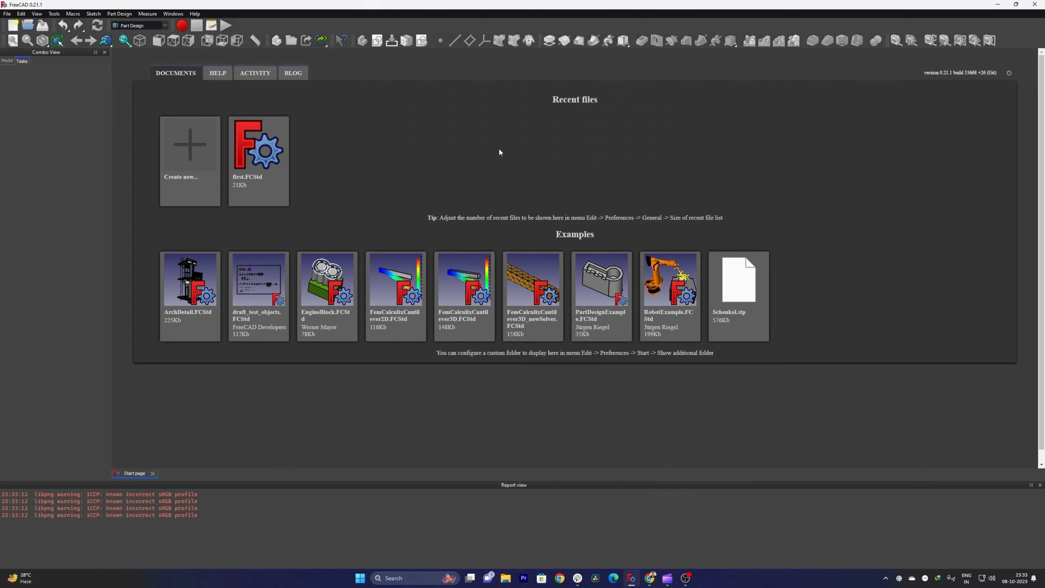